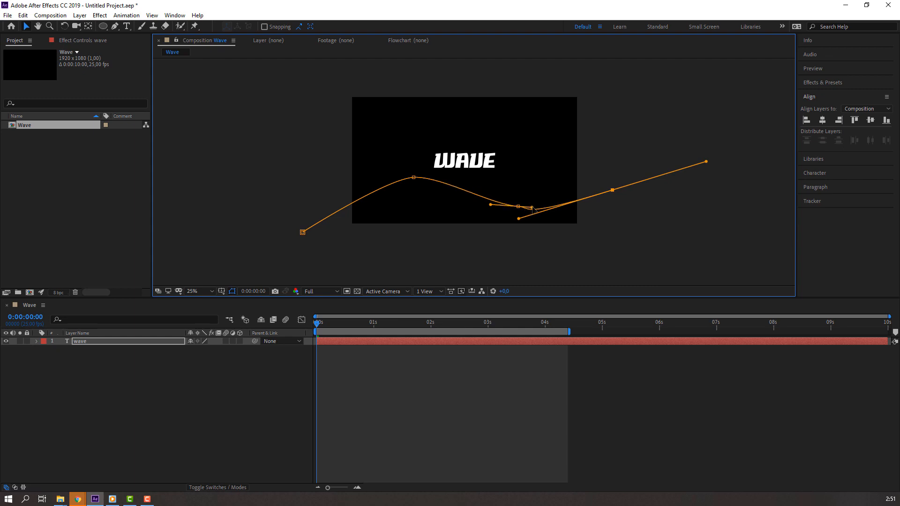
Step: Reshape the wave path, smoothing the curve through its lower dip
{"action": "left_click_drag", "start_coordinate": [519, 210], "coordinate": [502, 211]}
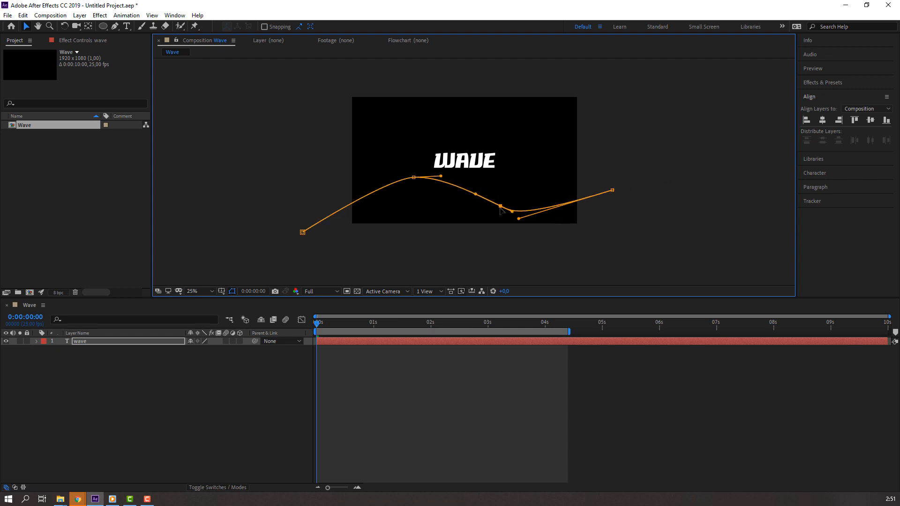
{"action": "left_click", "coordinate": [573, 399]}
{"action": "left_click", "coordinate": [485, 162]}
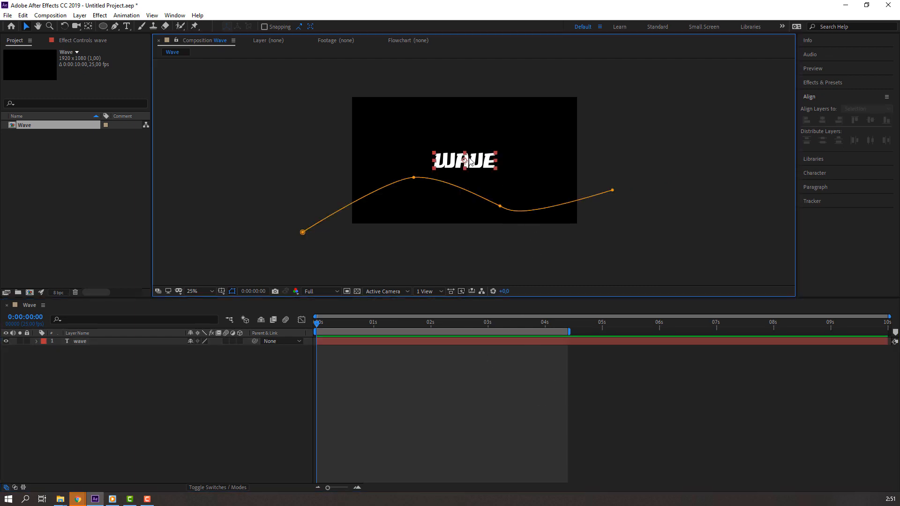
{"action": "scroll", "coordinate": [515, 247], "scroll_direction": "up", "scroll_amount": 2}
{"action": "scroll", "coordinate": [510, 231], "scroll_direction": "down", "scroll_amount": 2}
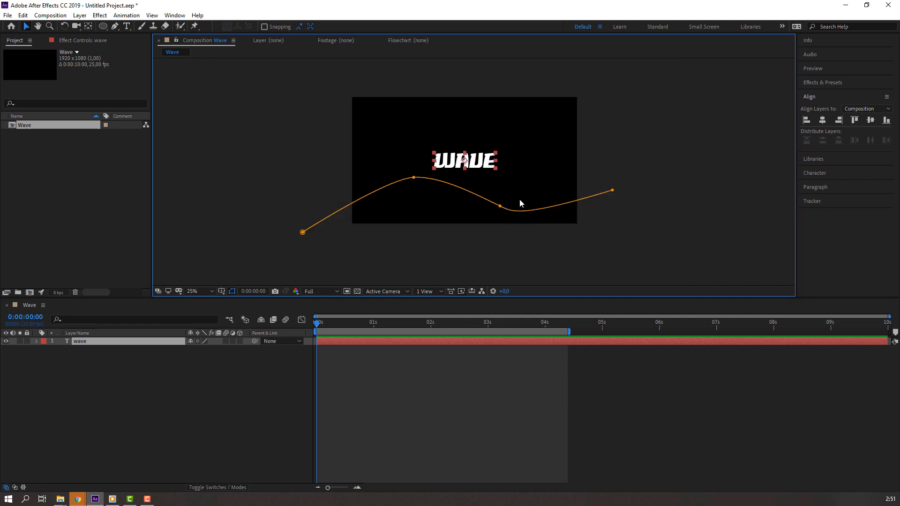
{"action": "left_click", "coordinate": [501, 206]}
{"action": "left_click_drag", "start_coordinate": [519, 220], "coordinate": [569, 224]}
{"action": "left_click", "coordinate": [643, 401]}
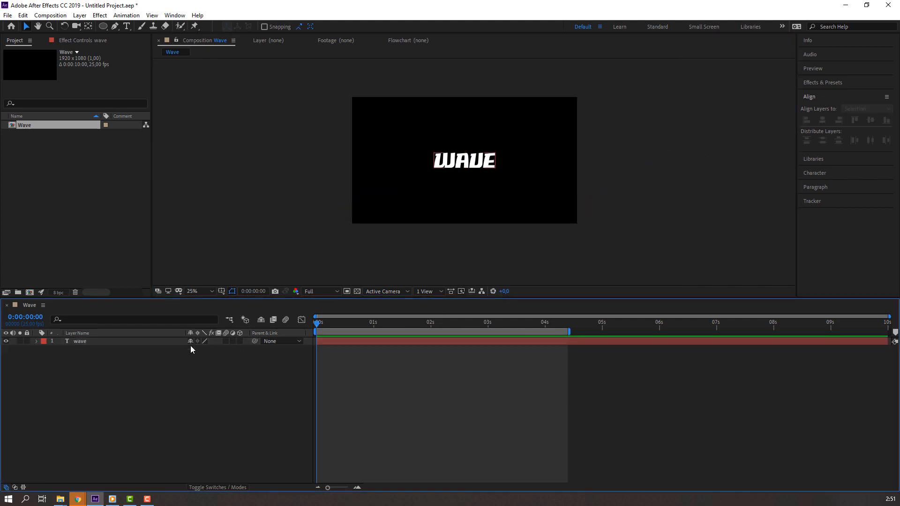
Step: Set the WAVE text's path to Mask 1 and slide it left with First Margin -327
{"action": "left_click", "coordinate": [79, 343]}
{"action": "left_click", "coordinate": [36, 341]}
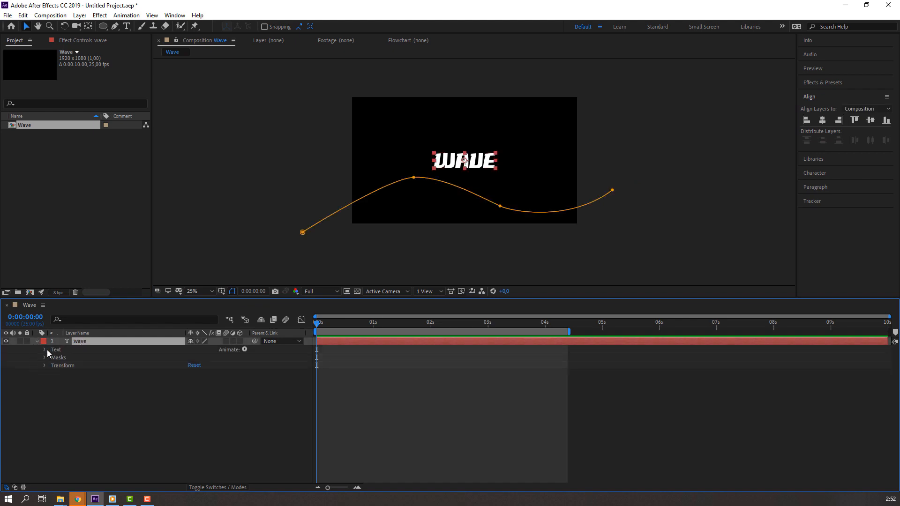
{"action": "left_click", "coordinate": [45, 350]}
{"action": "left_click", "coordinate": [52, 366]}
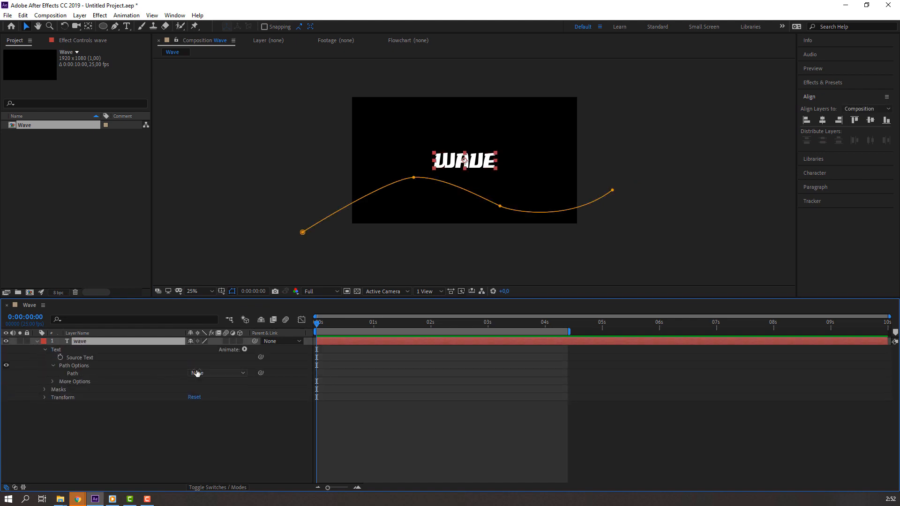
{"action": "left_click", "coordinate": [197, 373]}
{"action": "left_click", "coordinate": [210, 397]}
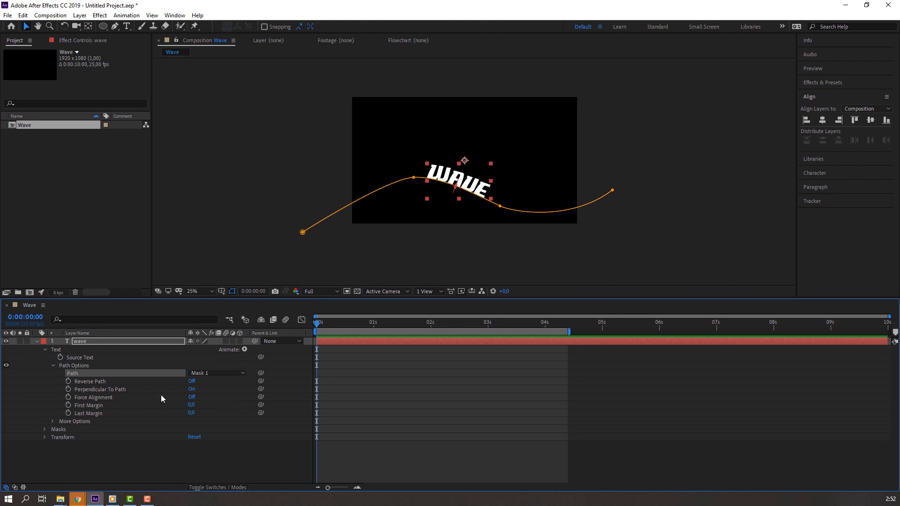
{"action": "left_click_drag", "start_coordinate": [190, 405], "coordinate": [1, 363]}
Step: Turn Perpendicular To Path off so the letters stand upright, and push the text before the path's start
{"action": "left_click", "coordinate": [192, 381]}
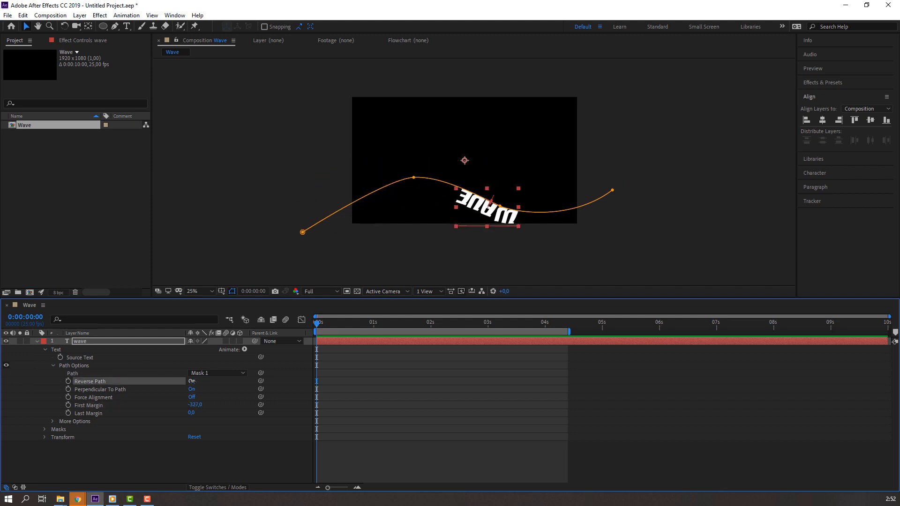
{"action": "left_click", "coordinate": [192, 381]}
{"action": "left_click", "coordinate": [192, 381]}
{"action": "left_click", "coordinate": [192, 381]}
{"action": "left_click", "coordinate": [191, 389]}
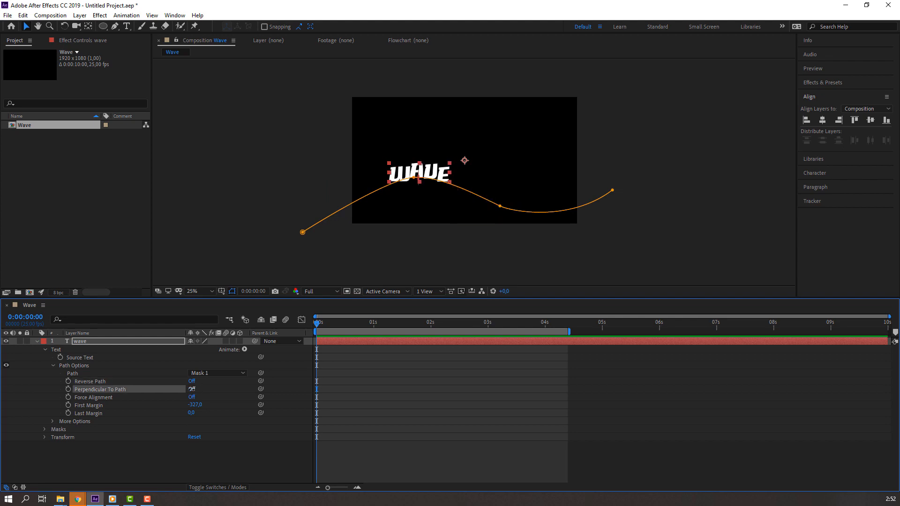
{"action": "left_click", "coordinate": [192, 389]}
{"action": "left_click", "coordinate": [192, 389]}
{"action": "left_click_drag", "start_coordinate": [194, 404], "coordinate": [93, 365]}
{"action": "left_click_drag", "start_coordinate": [45, 408], "coordinate": [43, 408]}
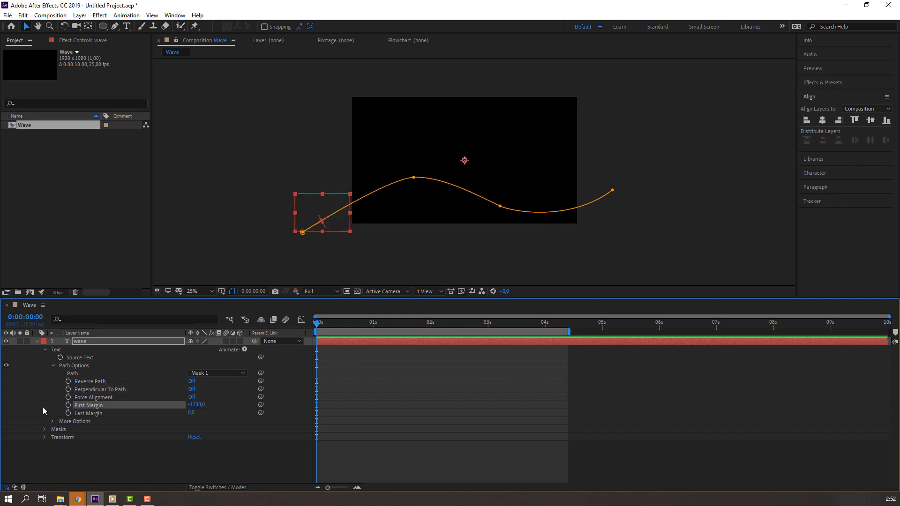
Step: Keyframe First Margin from 0 s to 1343 at 2:19, trim the work area to 3 s, and preview
{"action": "left_click", "coordinate": [68, 405]}
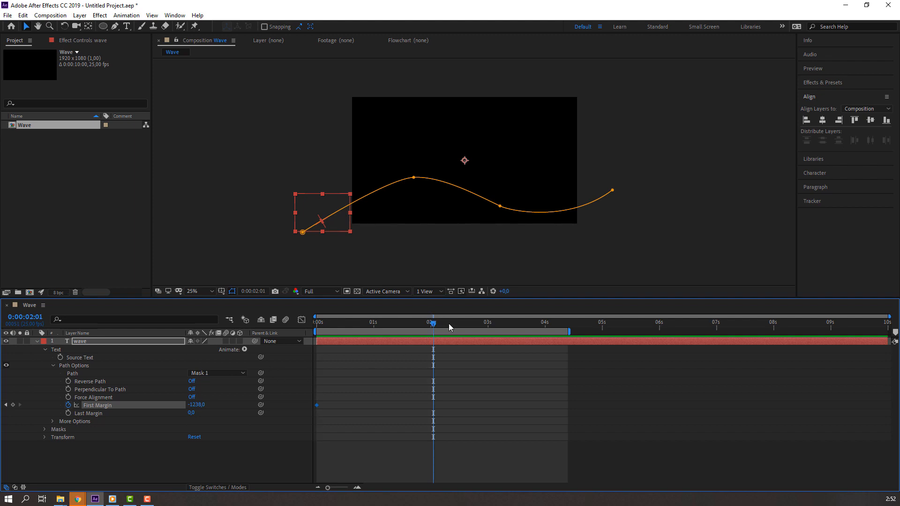
{"action": "left_click_drag", "start_coordinate": [490, 326], "coordinate": [474, 324]}
{"action": "left_click_drag", "start_coordinate": [193, 408], "coordinate": [846, 363]}
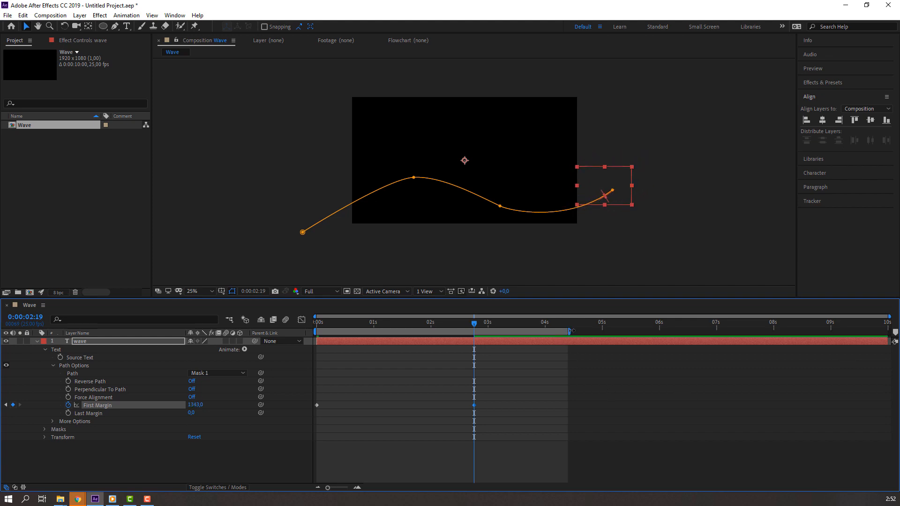
{"action": "left_click_drag", "start_coordinate": [571, 331], "coordinate": [485, 331]}
{"action": "left_click", "coordinate": [557, 376]}
{"action": "key", "text": "space"}
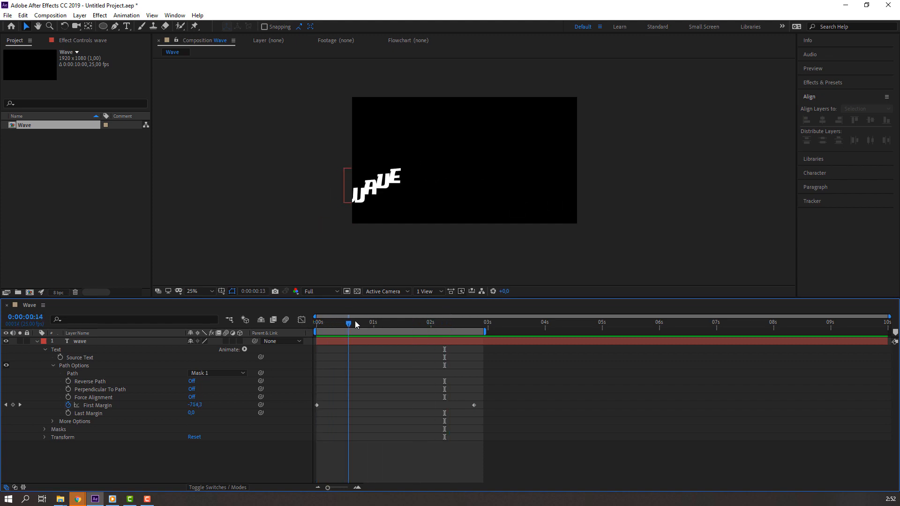
Step: Duplicate the wave layer as wave 2, delay its start, and preview both words
{"action": "left_click", "coordinate": [37, 341]}
{"action": "key", "text": "ctrl+a"}
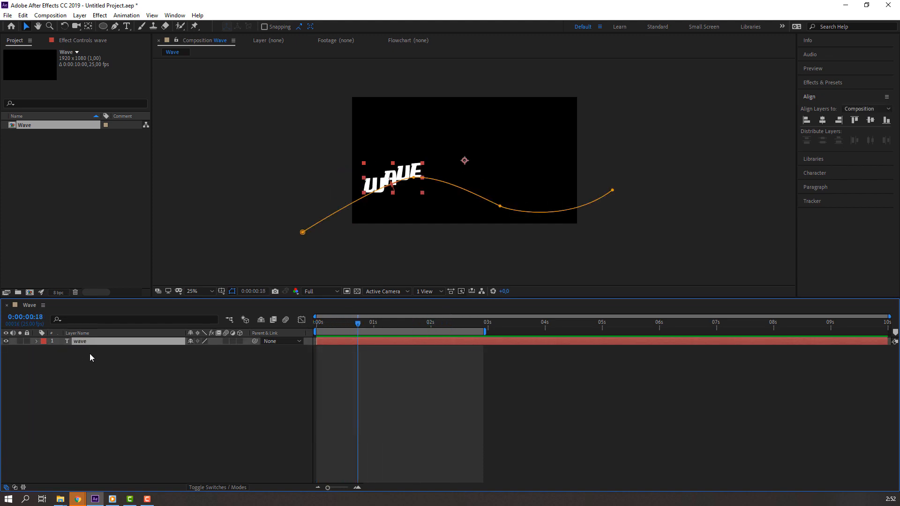
{"action": "left_click", "coordinate": [23, 15]}
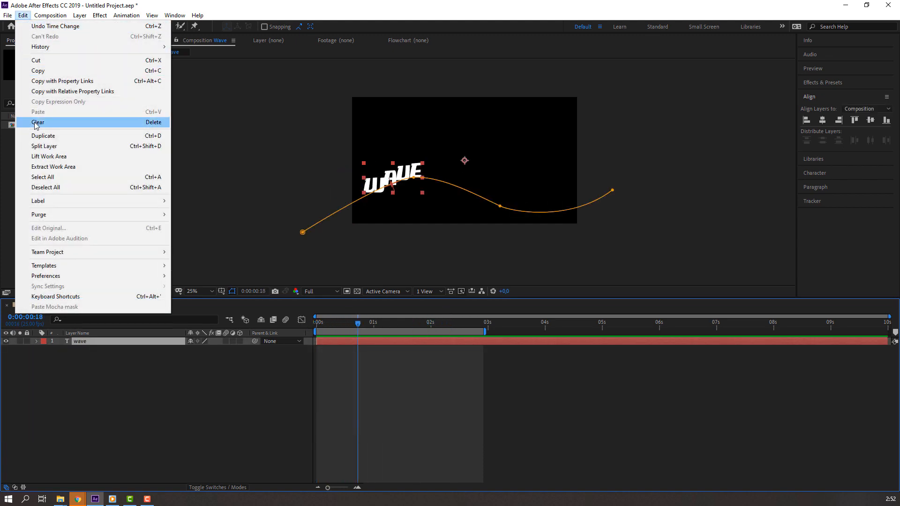
{"action": "left_click", "coordinate": [42, 134]}
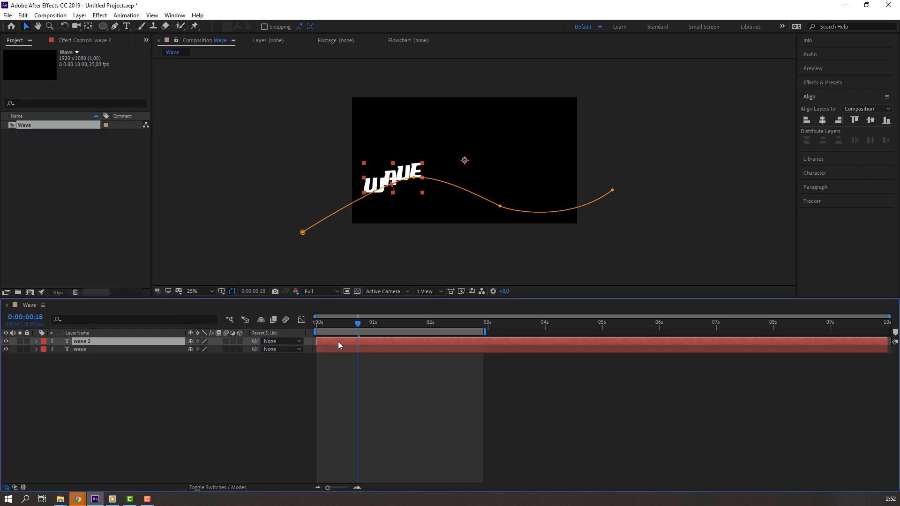
{"action": "left_click_drag", "start_coordinate": [338, 341], "coordinate": [390, 342]}
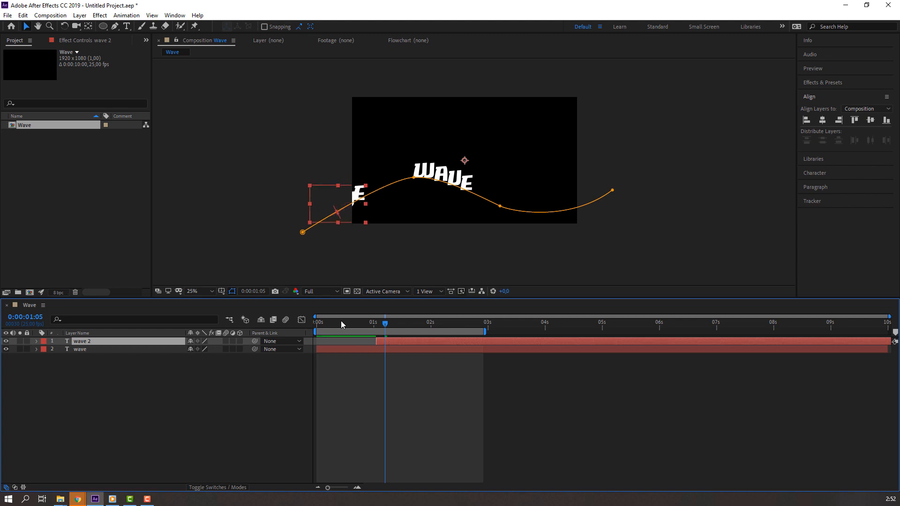
{"action": "key", "text": "space"}
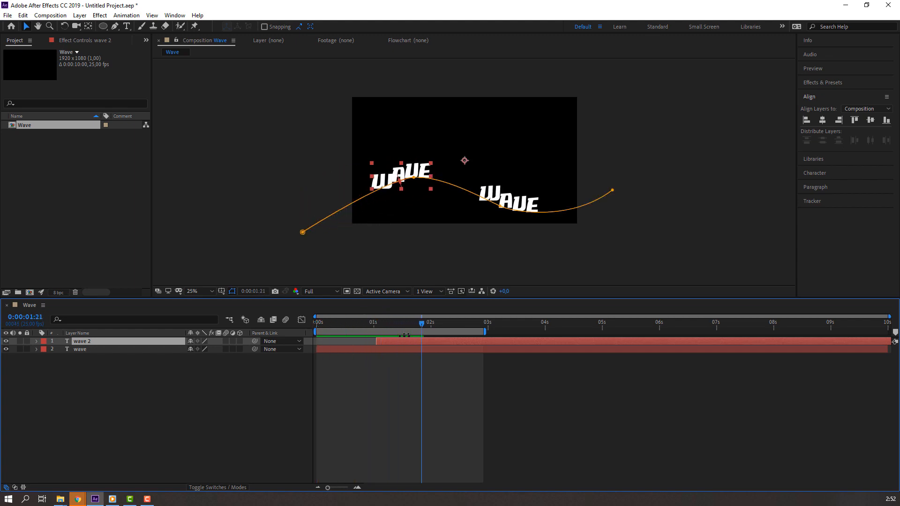
Step: On wave 2, turn Perpendicular To Path on and set Last Margin to 96
{"action": "left_click", "coordinate": [37, 341]}
{"action": "left_click", "coordinate": [46, 350]}
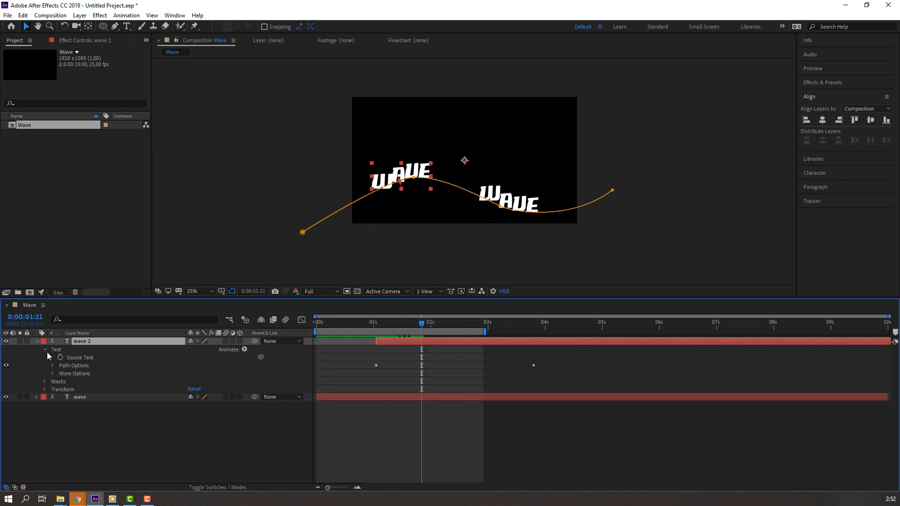
{"action": "left_click", "coordinate": [52, 365]}
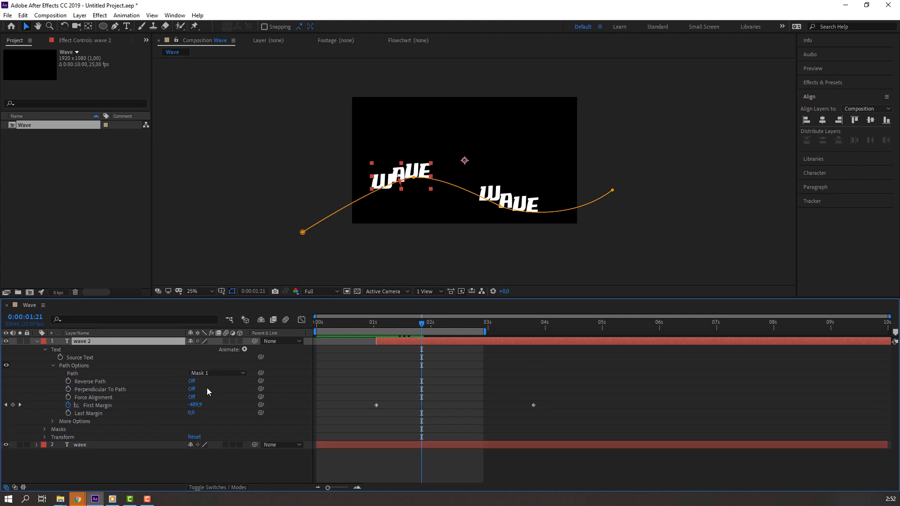
{"action": "left_click", "coordinate": [191, 382]}
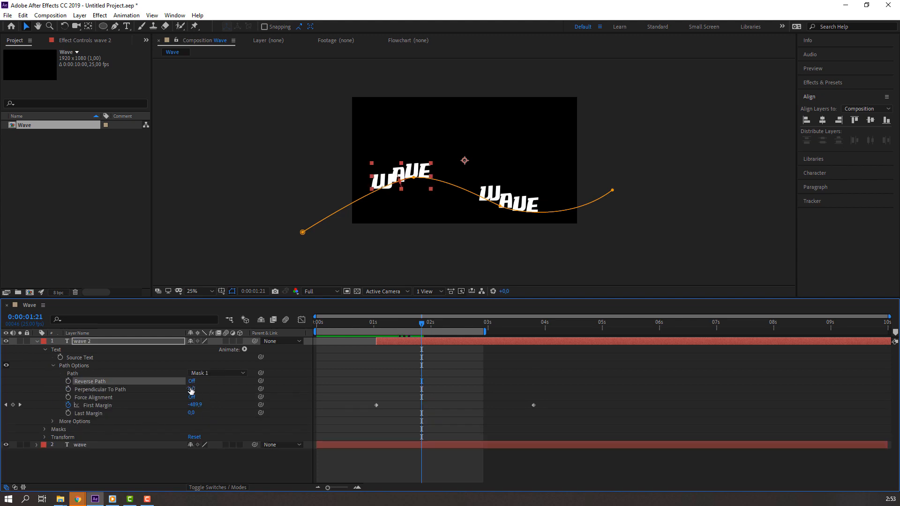
{"action": "left_click", "coordinate": [192, 389]}
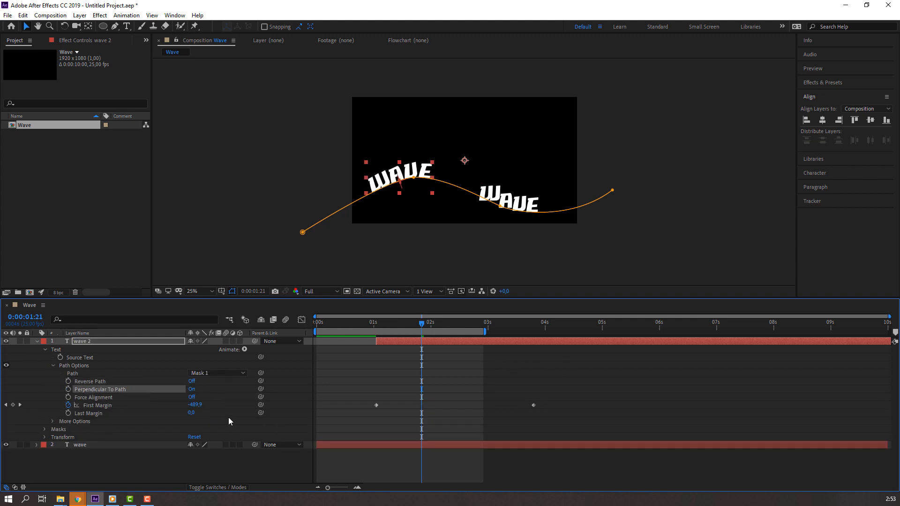
{"action": "left_click_drag", "start_coordinate": [189, 416], "coordinate": [231, 412]}
Step: Preview the two WAVE words, checking where the copy exits around 3:10, then collapse wave 2
{"action": "left_click", "coordinate": [662, 385]}
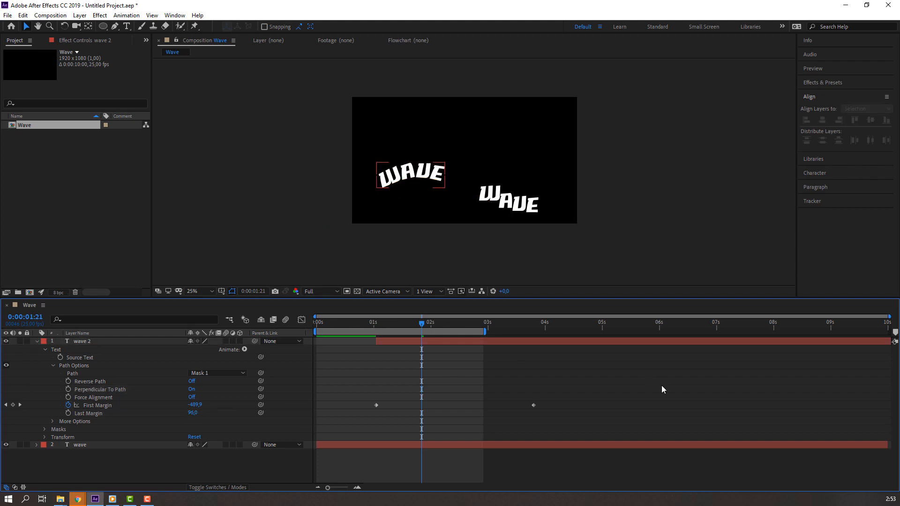
{"action": "key", "text": "space"}
{"action": "left_click", "coordinate": [511, 324]}
{"action": "left_click_drag", "start_coordinate": [515, 324], "coordinate": [534, 326]}
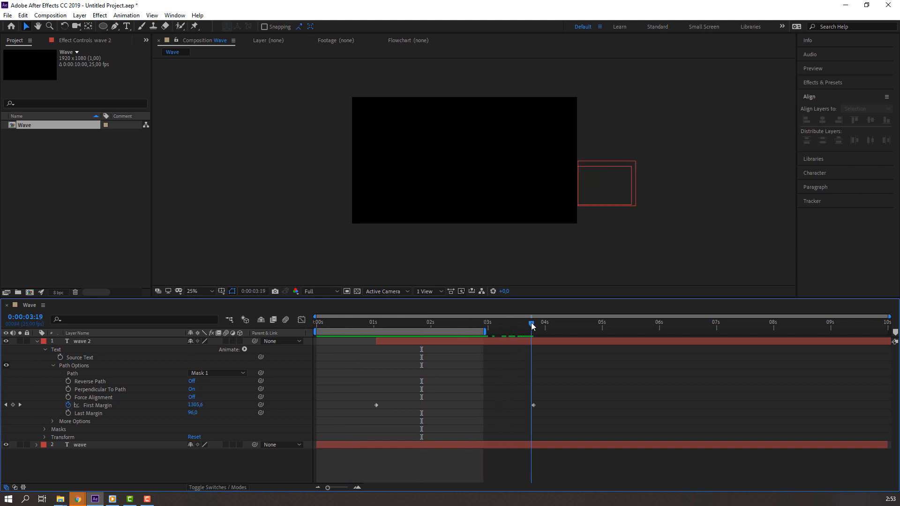
{"action": "key", "text": "space"}
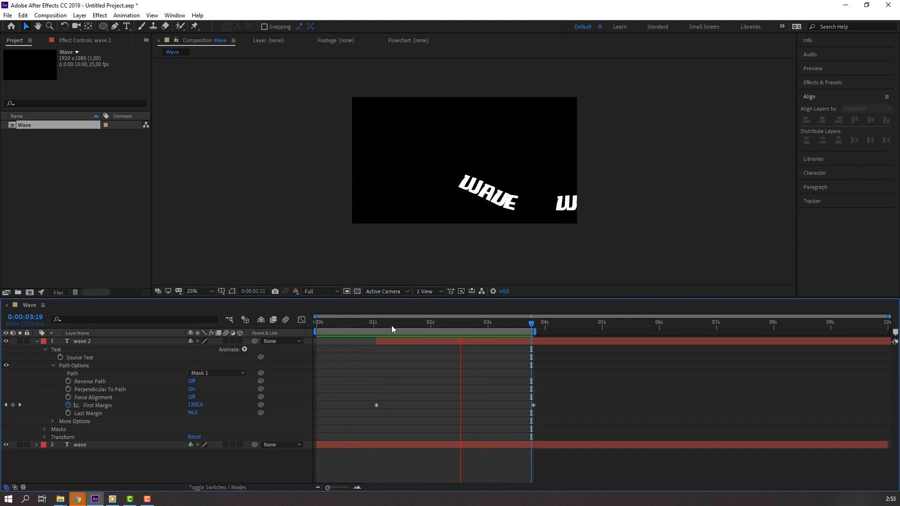
{"action": "left_click_drag", "start_coordinate": [391, 321], "coordinate": [346, 324]}
{"action": "left_click", "coordinate": [36, 342]}
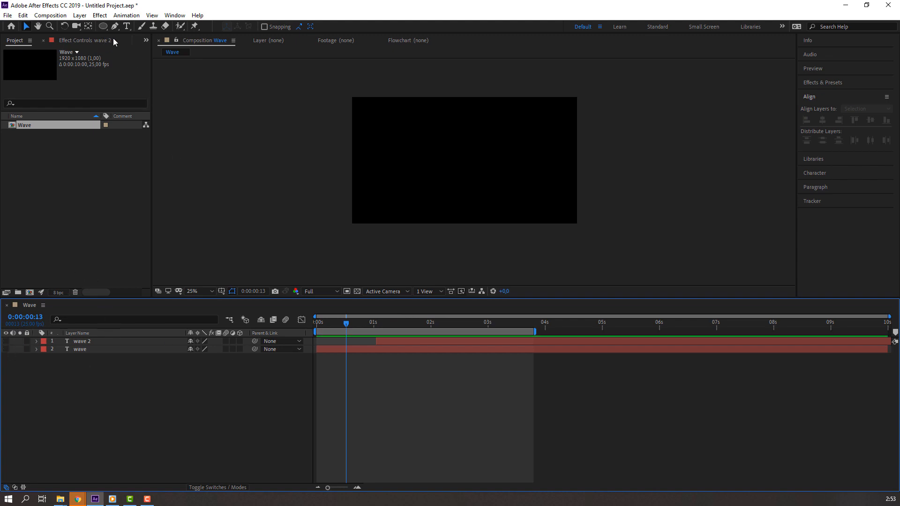
{"action": "left_click", "coordinate": [126, 26]}
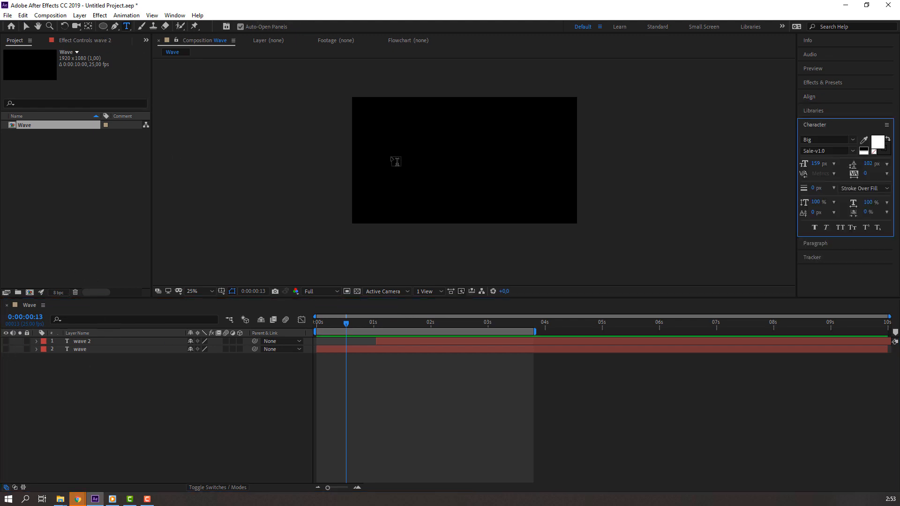
{"action": "left_click", "coordinate": [396, 162]}
{"action": "type", "text": "1234567"}
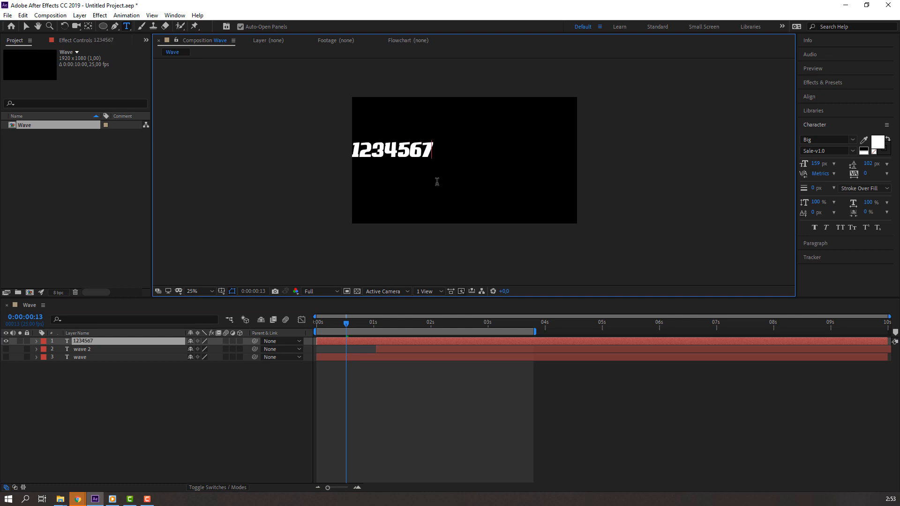
{"action": "type", "text": "890"}
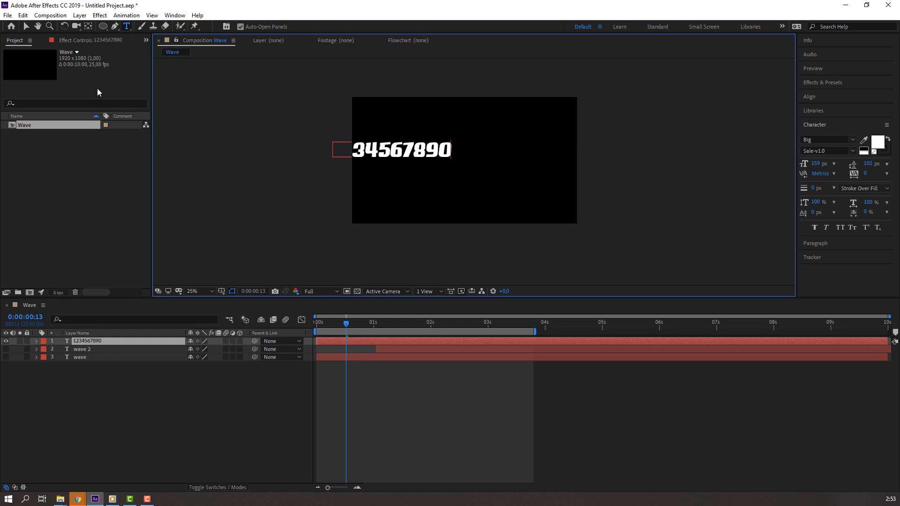
{"action": "left_click", "coordinate": [26, 27]}
{"action": "left_click_drag", "start_coordinate": [381, 150], "coordinate": [479, 158]}
{"action": "left_click", "coordinate": [88, 27]}
{"action": "double_click", "coordinate": [90, 28], "text": "ctrl"}
{"action": "key", "text": "v"}
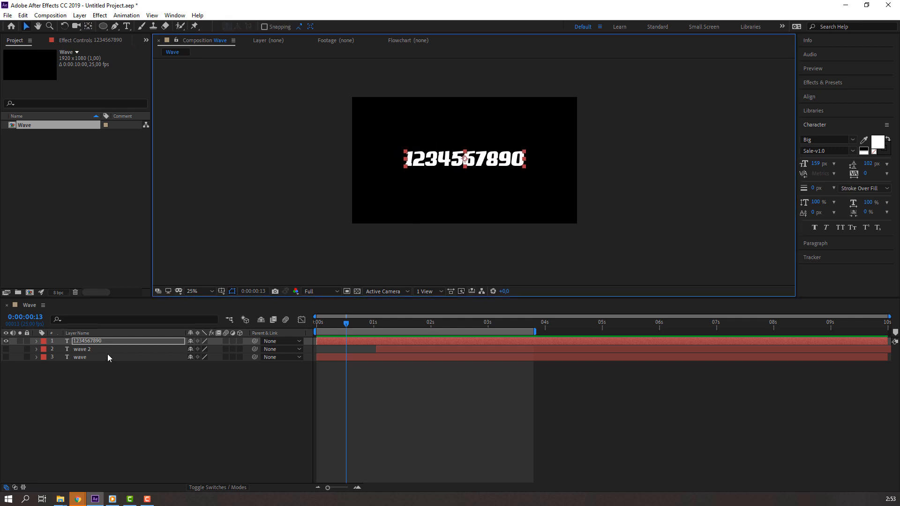
{"action": "left_click_drag", "start_coordinate": [820, 167], "coordinate": [790, 162]}
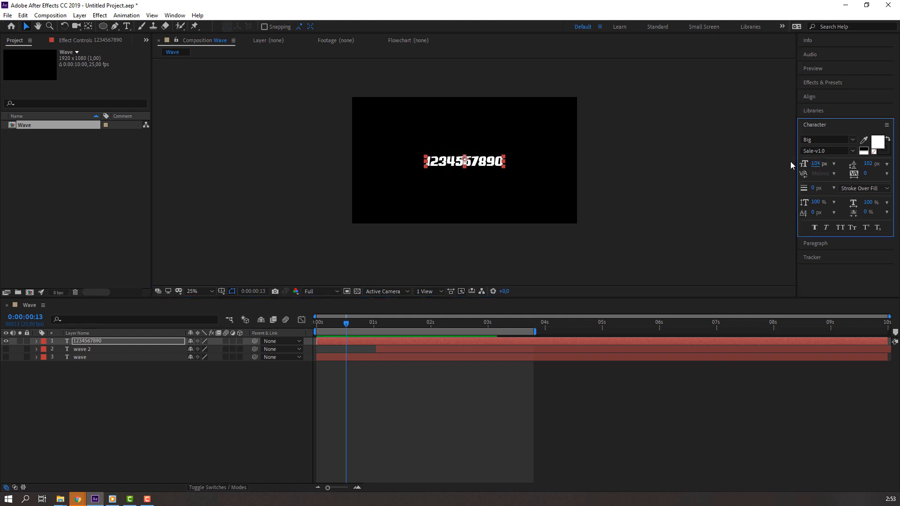
{"action": "left_click", "coordinate": [137, 398]}
{"action": "left_click", "coordinate": [103, 25]}
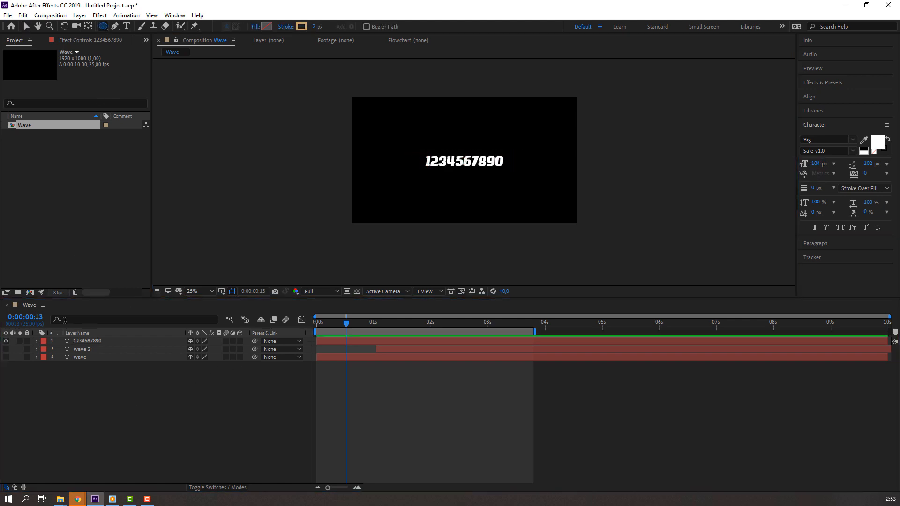
{"action": "left_click", "coordinate": [75, 343]}
Step: Draw a circular ellipse mask on the numbers and set their text path to Mask 1
{"action": "mouse_move", "coordinate": [428, 117]}
{"action": "left_mouse_down"}
{"action": "mouse_move", "coordinate": [531, 182]}
{"action": "mouse_move", "coordinate": [513, 160]}
{"action": "left_mouse_up"}
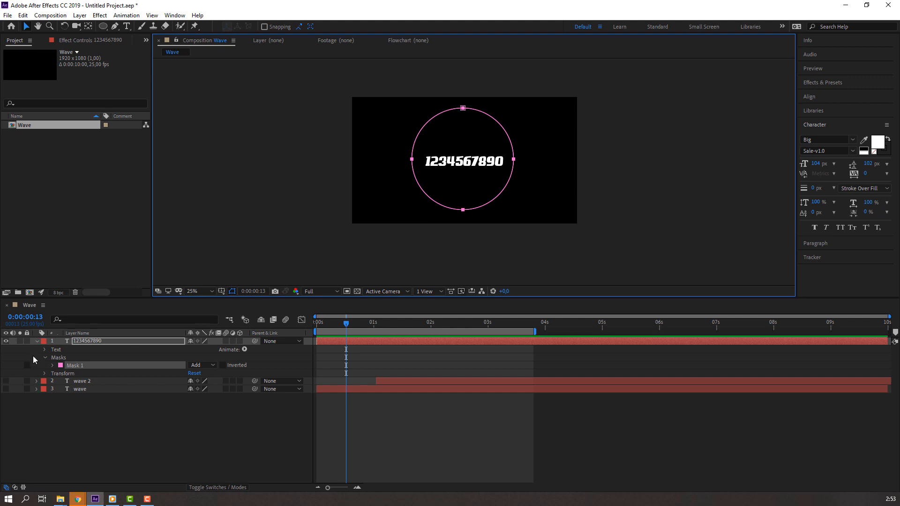
{"action": "left_click", "coordinate": [46, 358]}
{"action": "left_click", "coordinate": [45, 350]}
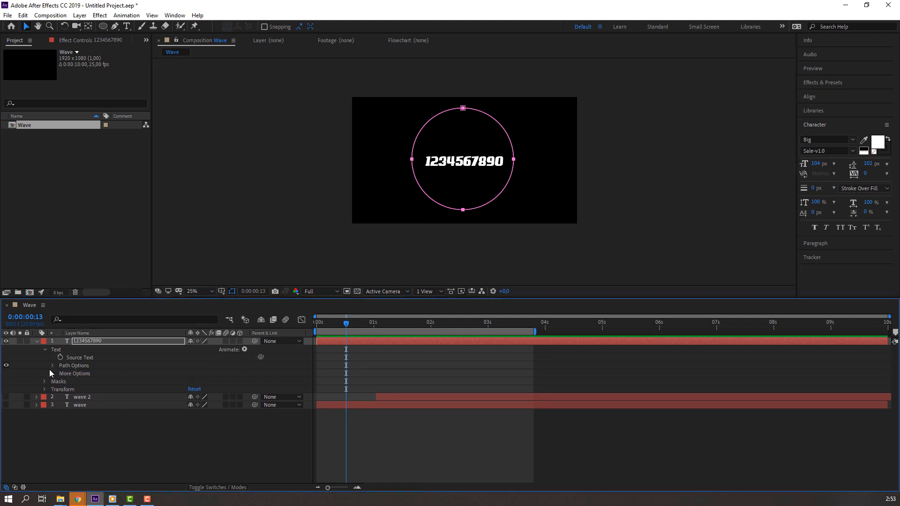
{"action": "left_click", "coordinate": [52, 365]}
{"action": "left_click", "coordinate": [206, 374]}
{"action": "left_click", "coordinate": [205, 396]}
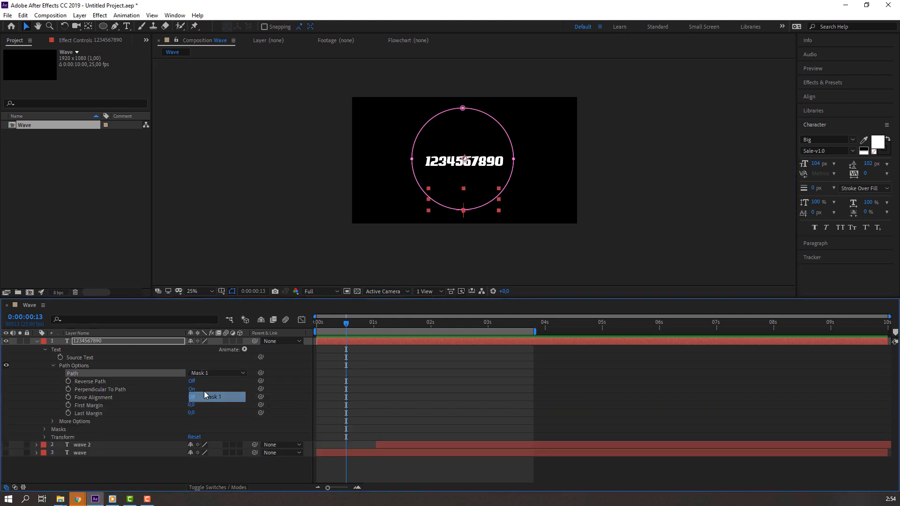
{"action": "left_click", "coordinate": [579, 387]}
Step: Slide the numbers along the circle and test reversing the path direction
{"action": "scroll", "coordinate": [453, 261], "scroll_direction": "up", "scroll_amount": 2}
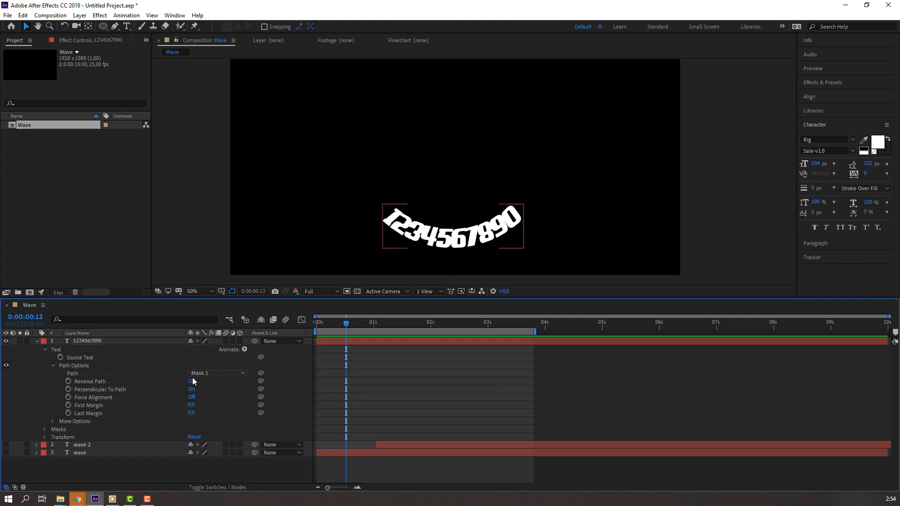
{"action": "left_click_drag", "start_coordinate": [190, 406], "coordinate": [206, 397]}
{"action": "left_click", "coordinate": [190, 413]}
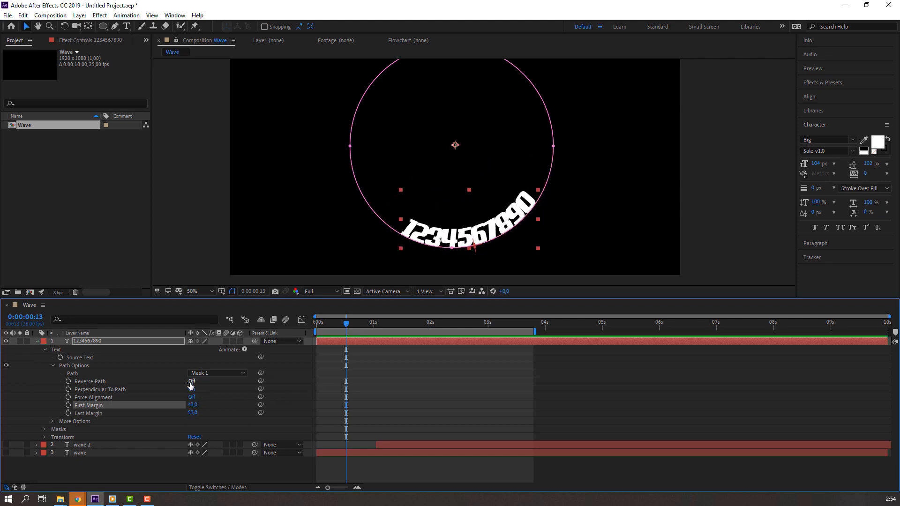
{"action": "left_click", "coordinate": [191, 381]}
{"action": "left_click", "coordinate": [191, 381]}
{"action": "left_click", "coordinate": [191, 393]}
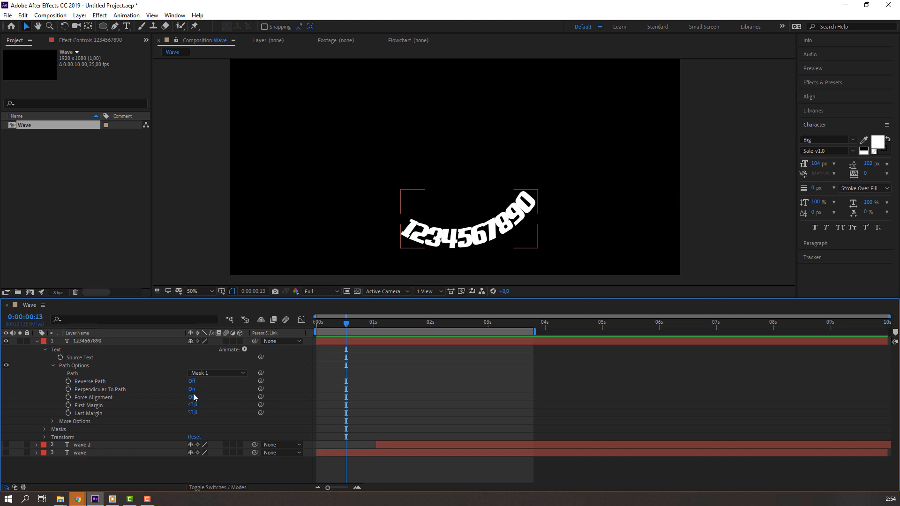
Step: Keep the digits perpendicular to the circle, with First Margin -42 and Last Margin 75
{"action": "left_click", "coordinate": [192, 389]}
{"action": "left_click", "coordinate": [192, 390]}
{"action": "left_click", "coordinate": [192, 389]}
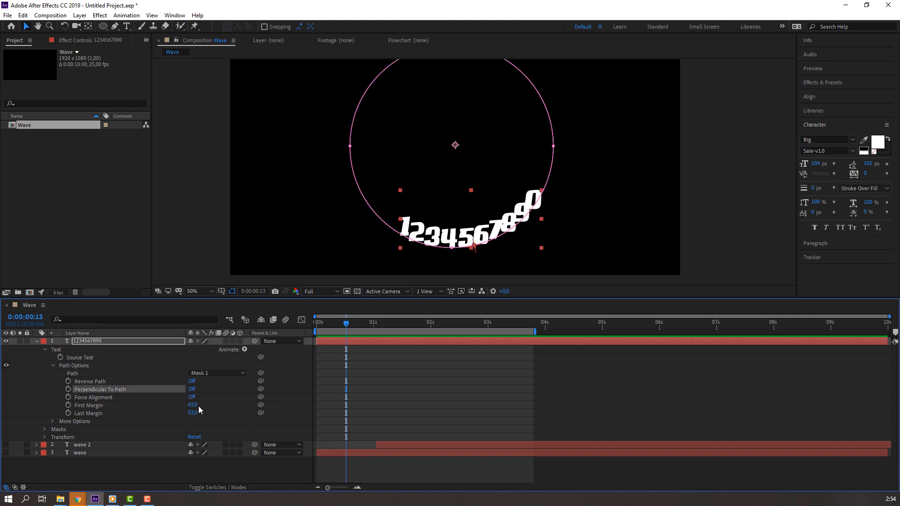
{"action": "mouse_move", "coordinate": [194, 411]}
{"action": "left_mouse_down"}
{"action": "mouse_move", "coordinate": [221, 409]}
{"action": "mouse_move", "coordinate": [203, 409]}
{"action": "mouse_move", "coordinate": [211, 404]}
{"action": "mouse_move", "coordinate": [204, 401]}
{"action": "mouse_move", "coordinate": [206, 412]}
{"action": "mouse_move", "coordinate": [194, 411]}
{"action": "left_mouse_up"}
{"action": "left_click", "coordinate": [192, 389]}
{"action": "left_click_drag", "start_coordinate": [193, 405], "coordinate": [176, 414]}
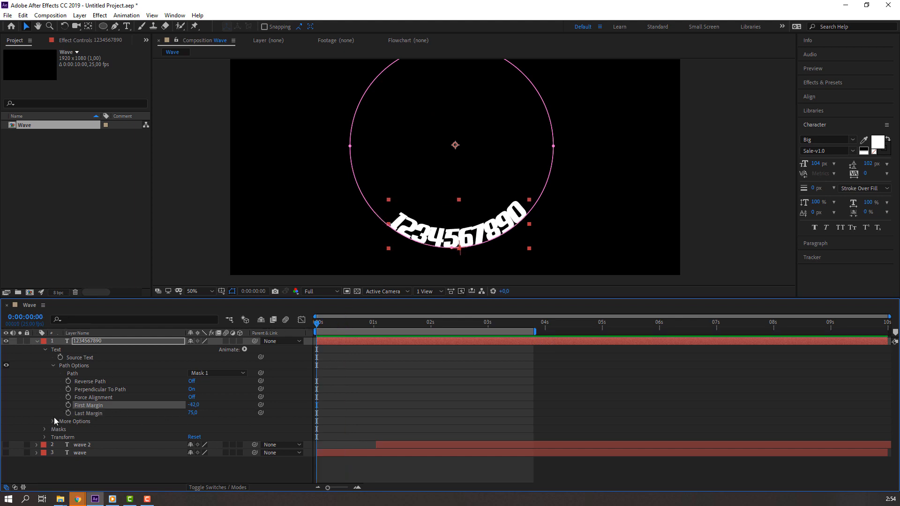
{"action": "left_click", "coordinate": [39, 411]}
Step: Zero both margins and set a First Margin keyframe at 0 s
{"action": "type", "text": "0"}
{"action": "left_click", "coordinate": [194, 413]}
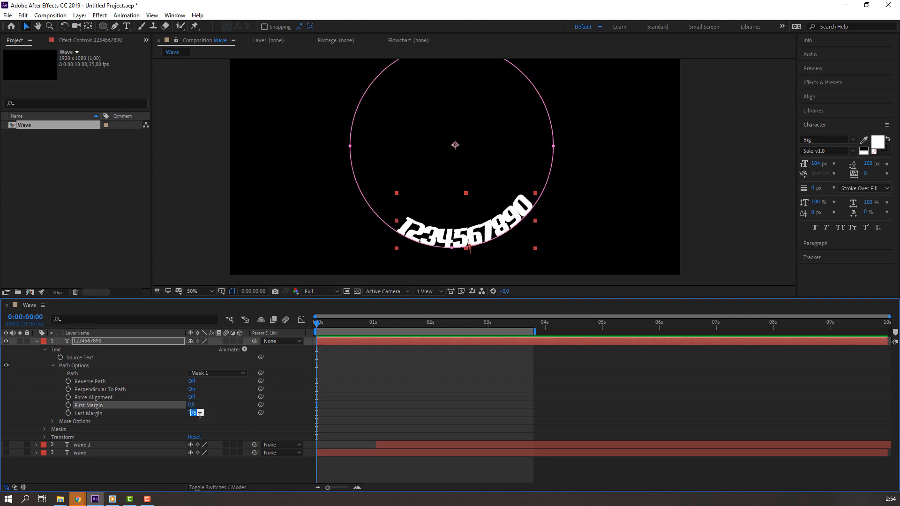
{"action": "type", "text": "0"}
{"action": "key", "text": "Return"}
{"action": "left_click", "coordinate": [68, 405]}
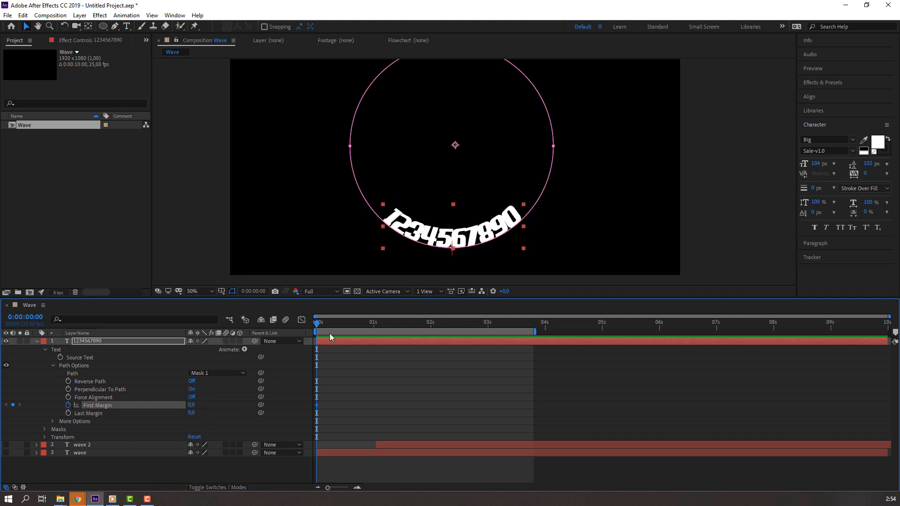
Step: Set First Margin to 2730 at 3 seconds and preview the numbers circling
{"action": "left_click_drag", "start_coordinate": [402, 330], "coordinate": [426, 331]}
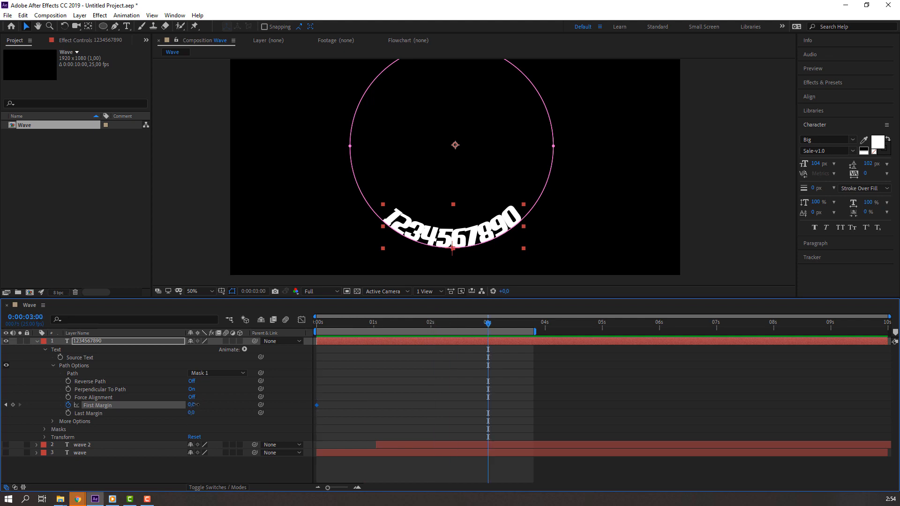
{"action": "left_click_drag", "start_coordinate": [195, 404], "coordinate": [235, 405]}
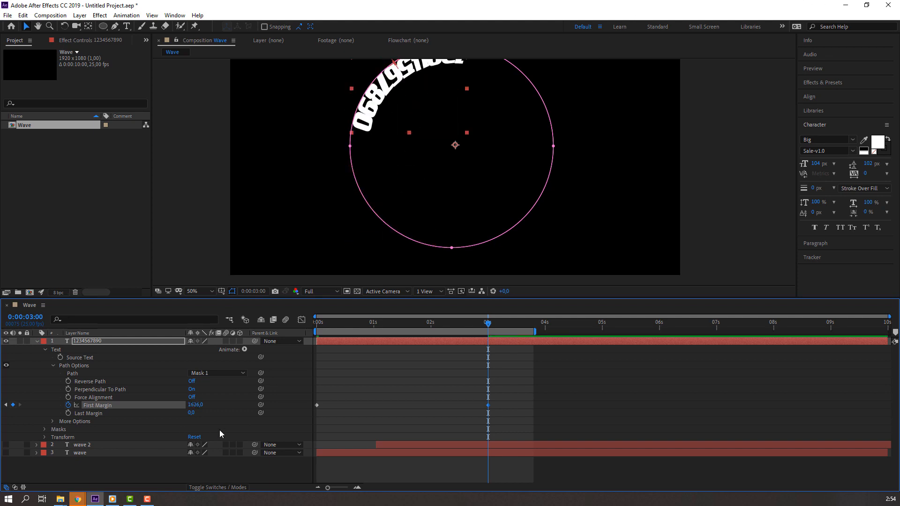
{"action": "key", "text": "ctrl+z"}
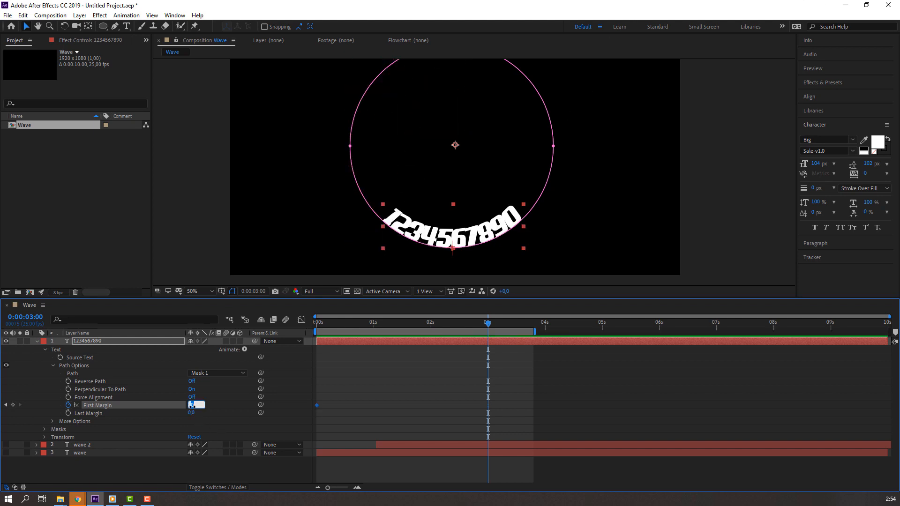
{"action": "key", "text": "Return"}
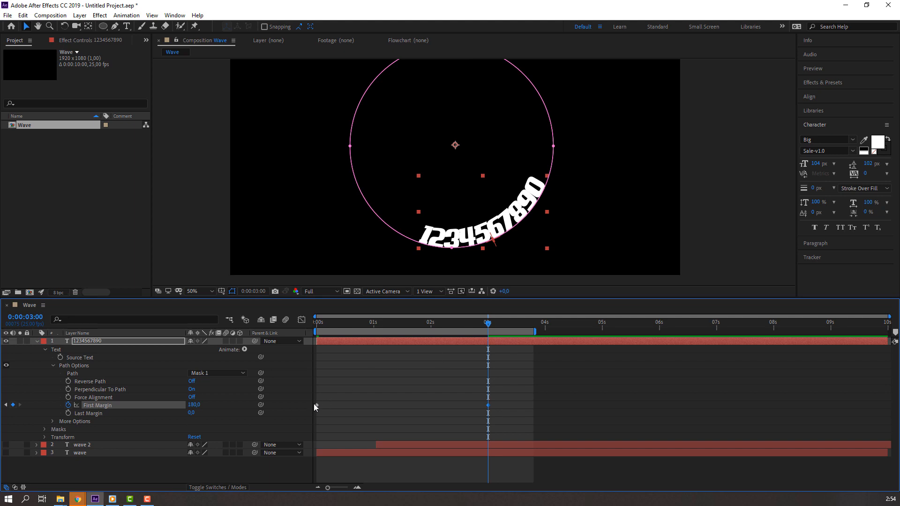
{"action": "mouse_move", "coordinate": [474, 323]}
{"action": "left_mouse_down"}
{"action": "mouse_move", "coordinate": [269, 335]}
{"action": "mouse_move", "coordinate": [491, 327]}
{"action": "left_mouse_up"}
{"action": "left_click_drag", "start_coordinate": [196, 405], "coordinate": [282, 381]}
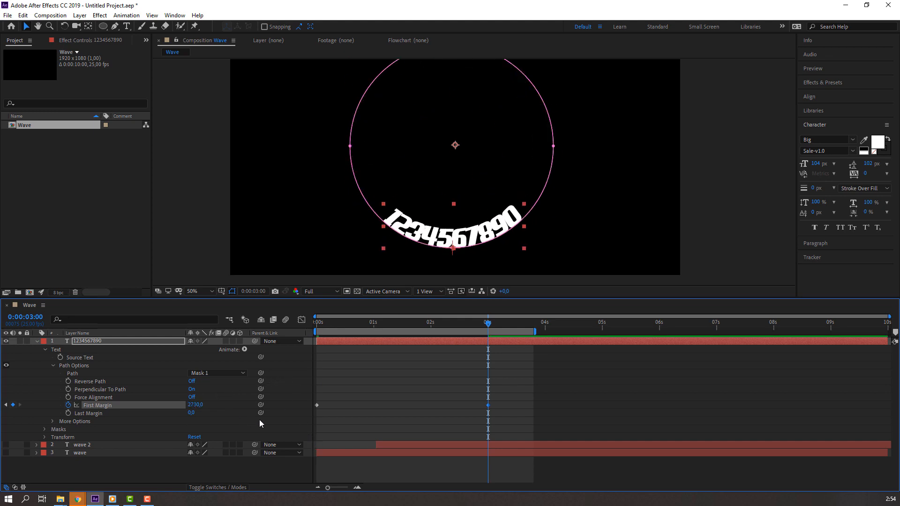
{"action": "key", "text": "space"}
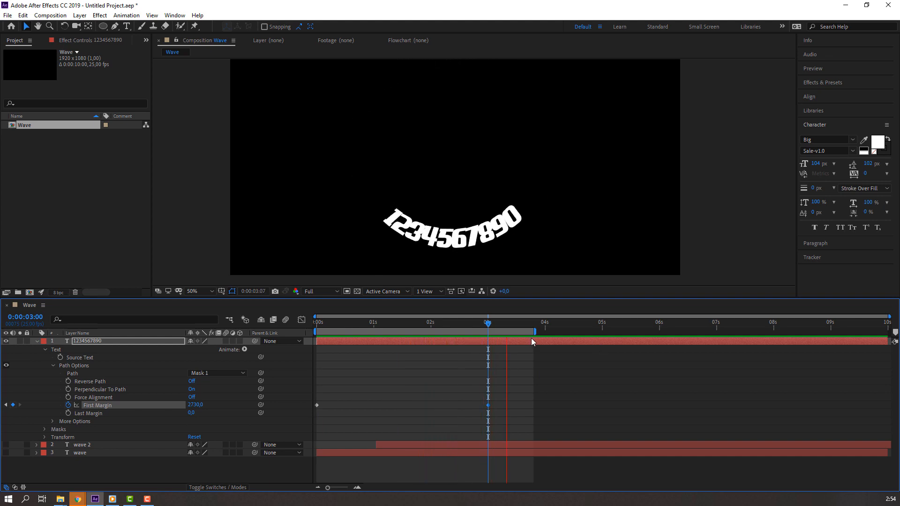
{"action": "key", "text": "space"}
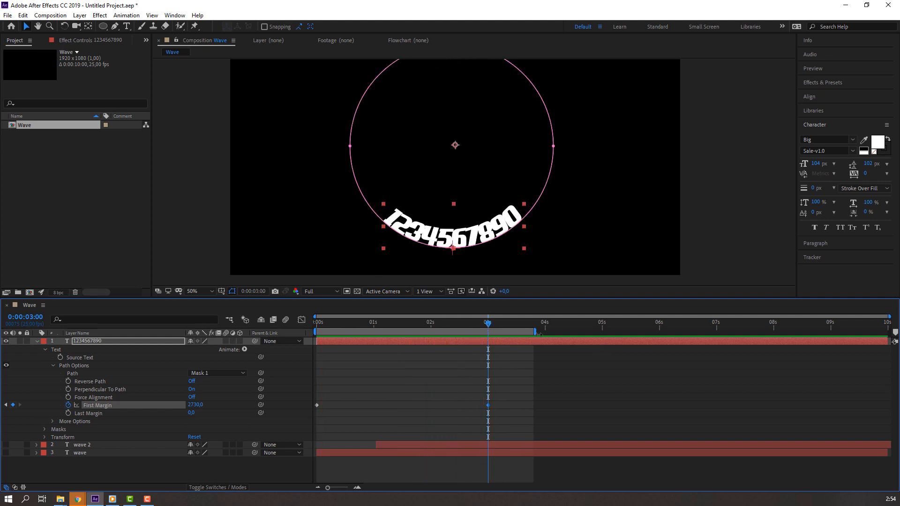
{"action": "left_click_drag", "start_coordinate": [456, 328], "coordinate": [246, 334]}
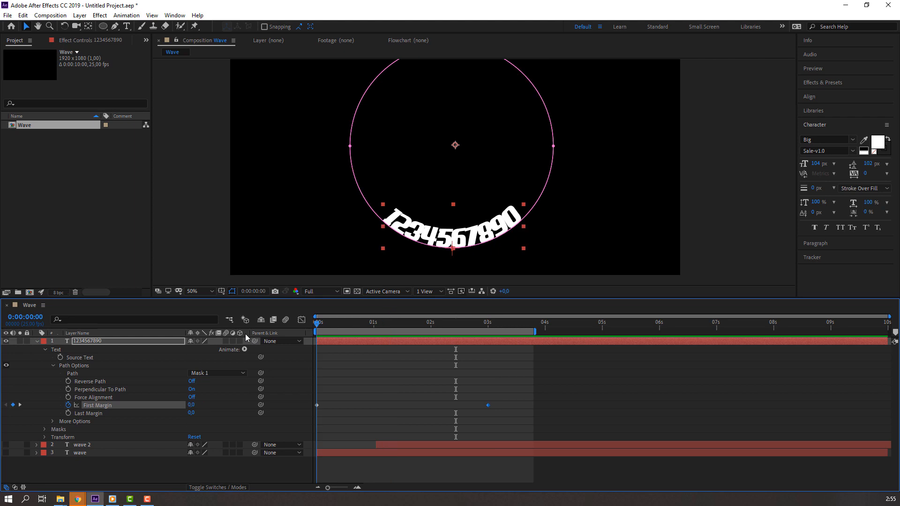
Step: Snapshot the start frame, then zoom in on the digits at the 3-second mark
{"action": "left_click_drag", "start_coordinate": [373, 330], "coordinate": [353, 324]}
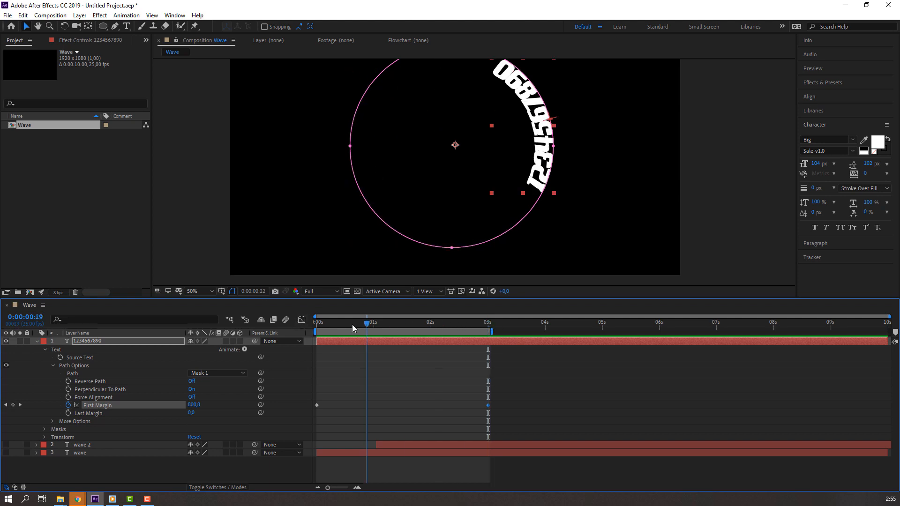
{"action": "left_click", "coordinate": [274, 292]}
{"action": "left_click_drag", "start_coordinate": [371, 322], "coordinate": [488, 329]}
{"action": "scroll", "coordinate": [480, 254], "scroll_direction": "up", "scroll_amount": 1}
{"action": "left_click_drag", "start_coordinate": [502, 260], "coordinate": [427, 192]}
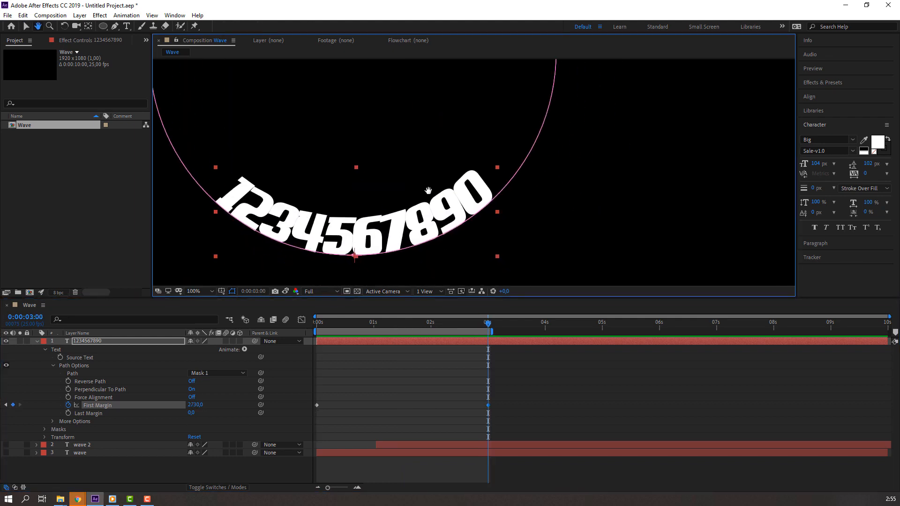
{"action": "left_click_drag", "start_coordinate": [408, 225], "coordinate": [433, 204]}
{"action": "scroll", "coordinate": [433, 205], "scroll_direction": "up", "scroll_amount": 1}
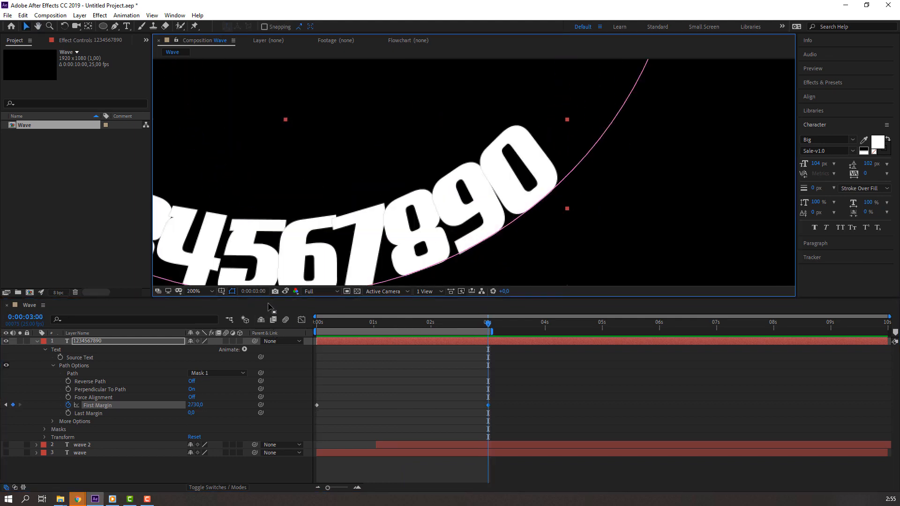
Step: Hide the mask path and fine-tune the 3-second First Margin to 2729 against the snapshot
{"action": "left_click", "coordinate": [284, 292]}
{"action": "left_click", "coordinate": [283, 293]}
{"action": "left_click_drag", "start_coordinate": [195, 405], "coordinate": [192, 406]}
{"action": "left_click", "coordinate": [285, 292]}
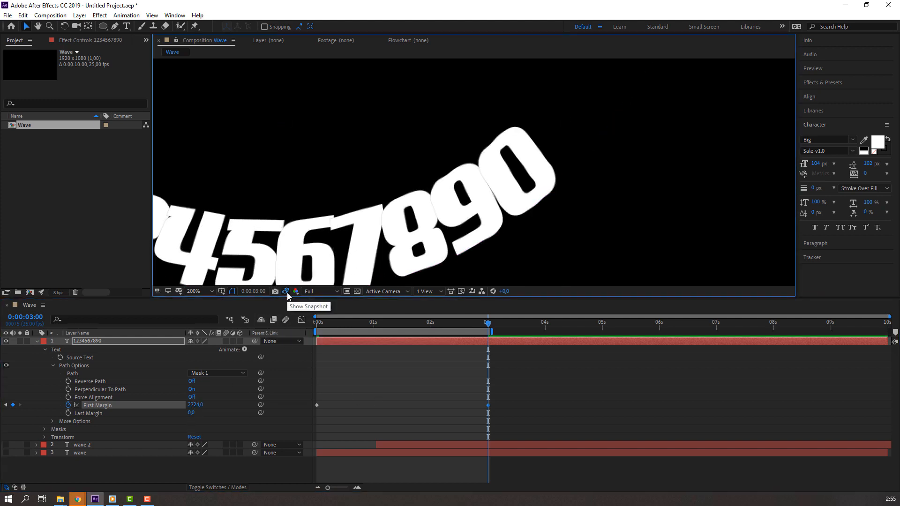
{"action": "left_click", "coordinate": [286, 292]}
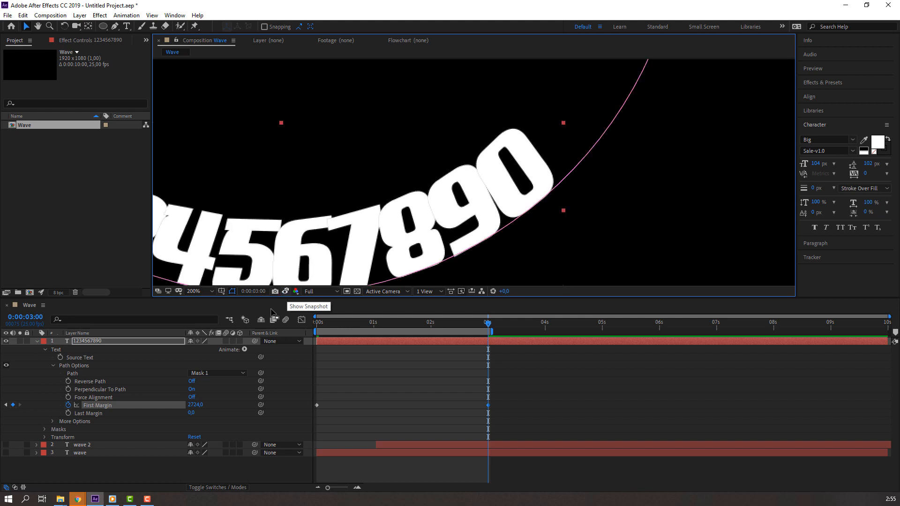
{"action": "left_click_drag", "start_coordinate": [193, 407], "coordinate": [195, 406]}
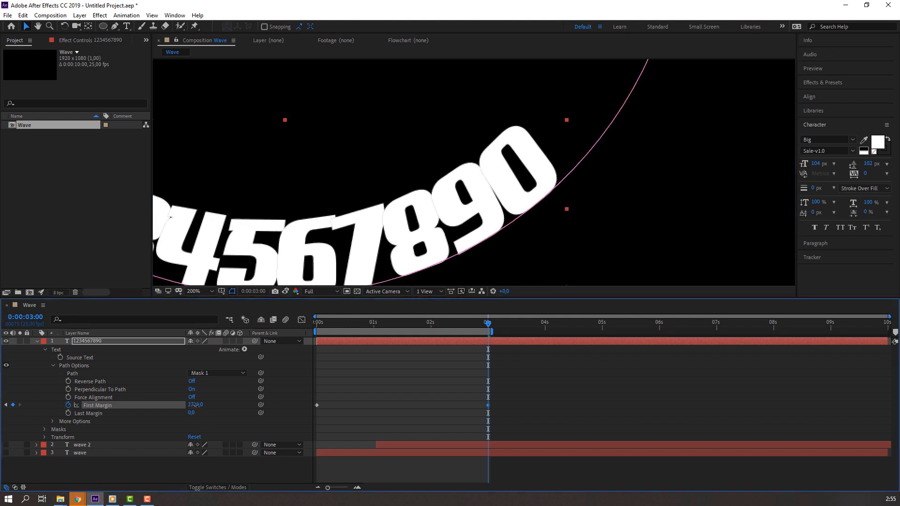
{"action": "left_click", "coordinate": [284, 291]}
{"action": "scroll", "coordinate": [445, 216], "scroll_direction": "down", "scroll_amount": 1}
{"action": "left_click", "coordinate": [529, 363]}
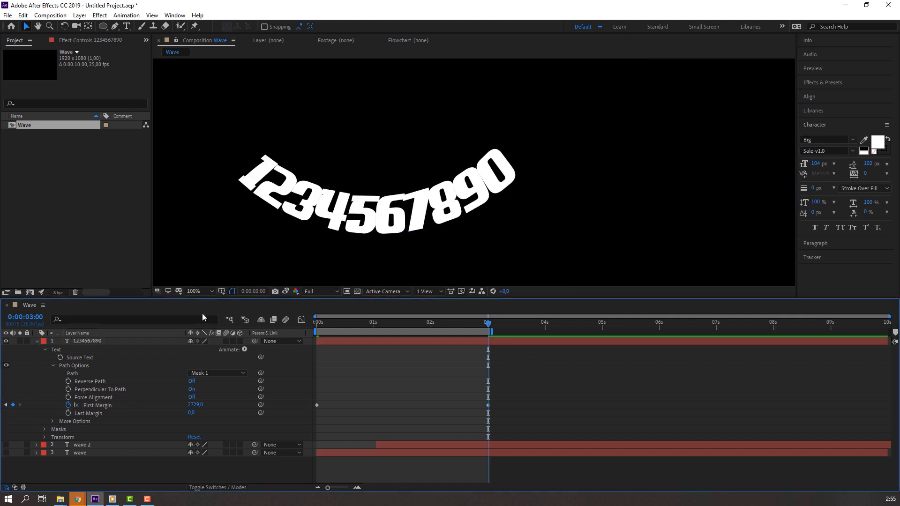
Step: Fit the composition in view, preview the numbers with both WAVE words, zoom out, and collapse the numbers layer
{"action": "left_click", "coordinate": [198, 292]}
{"action": "left_click", "coordinate": [206, 311]}
{"action": "key", "text": "space"}
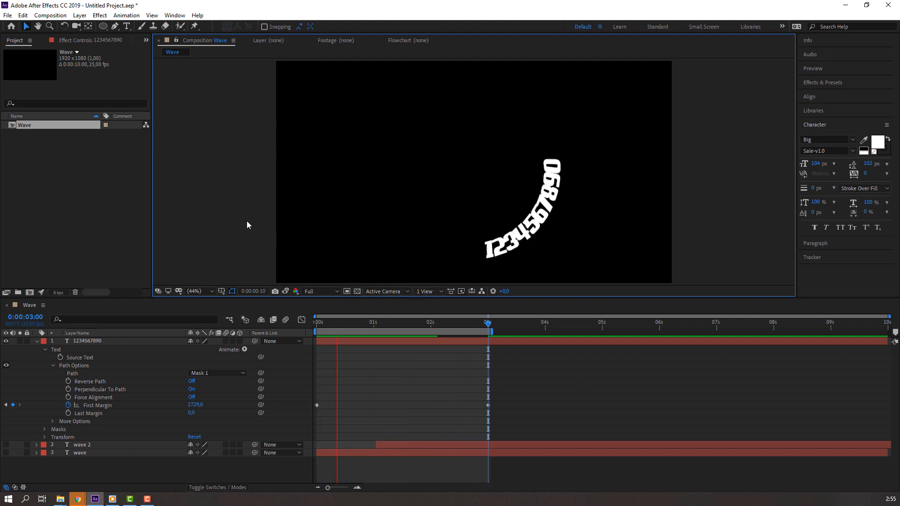
{"action": "key", "text": "comma"}
{"action": "key", "text": "comma"}
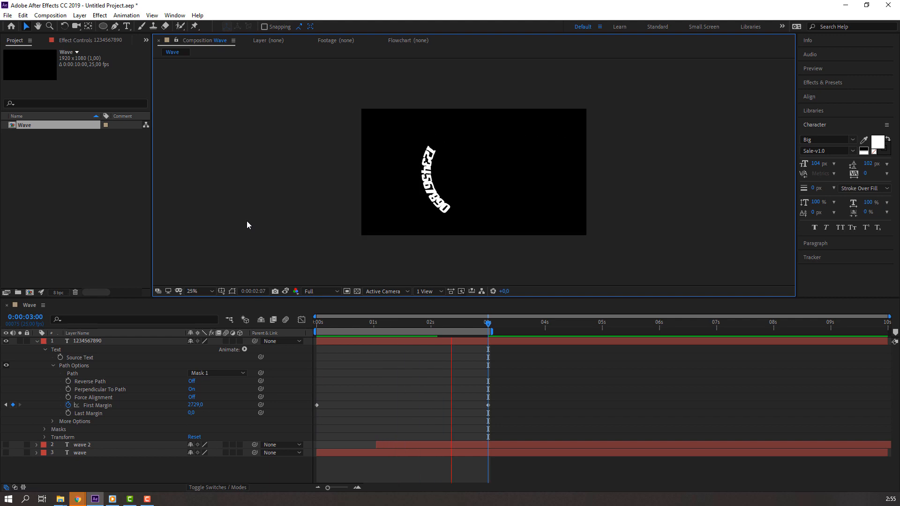
{"action": "left_click", "coordinate": [36, 341]}
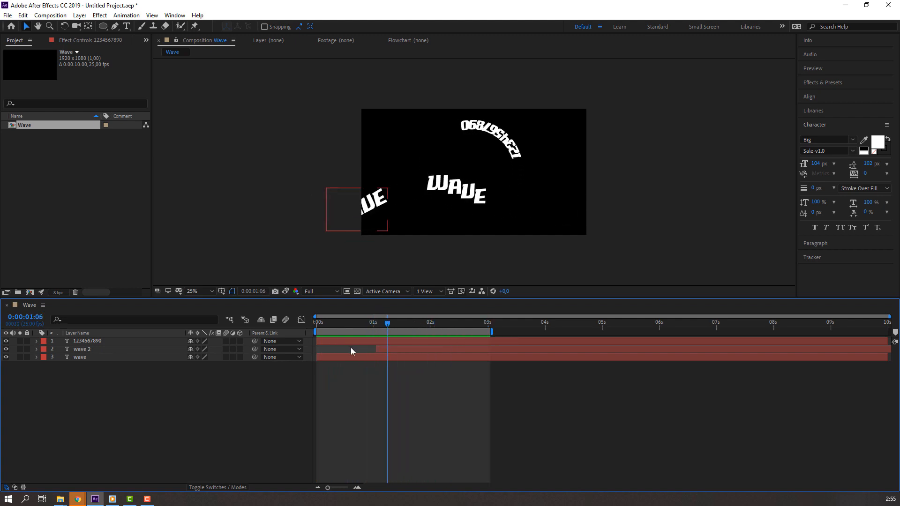
{"action": "left_click_drag", "start_coordinate": [347, 341], "coordinate": [368, 339]}
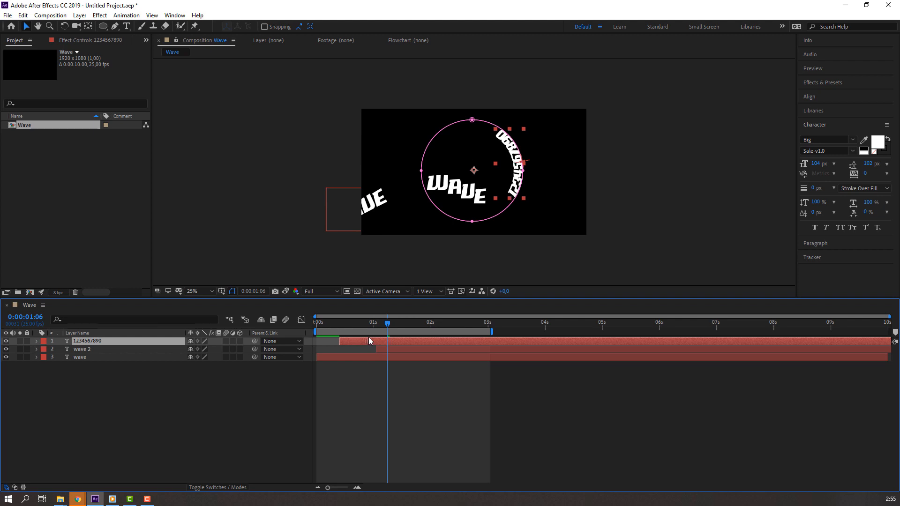
{"action": "left_click", "coordinate": [579, 410]}
{"action": "key", "text": "space"}
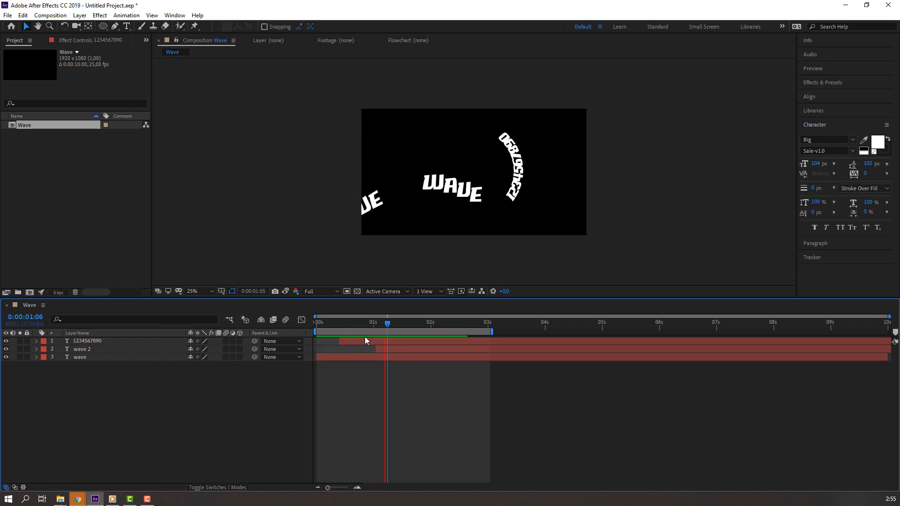
{"action": "left_click_drag", "start_coordinate": [347, 341], "coordinate": [324, 341]}
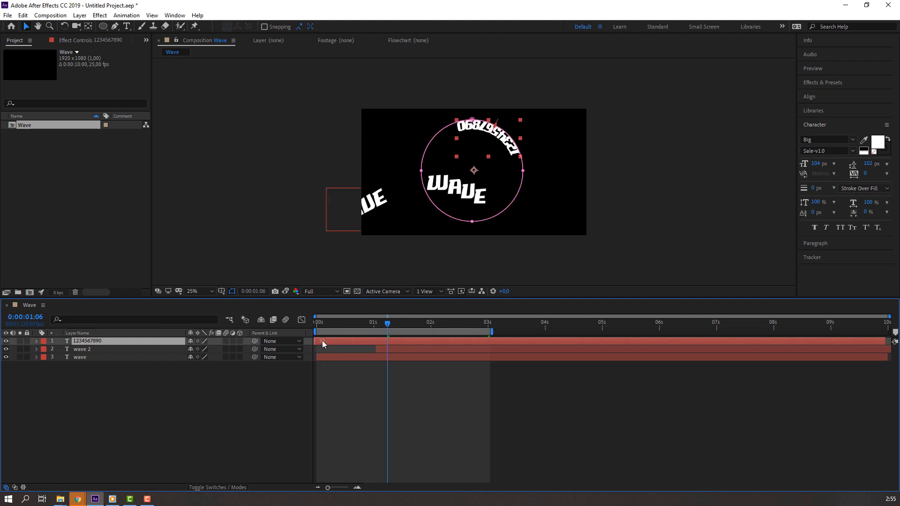
{"action": "left_click", "coordinate": [606, 398]}
{"action": "key", "text": "space"}
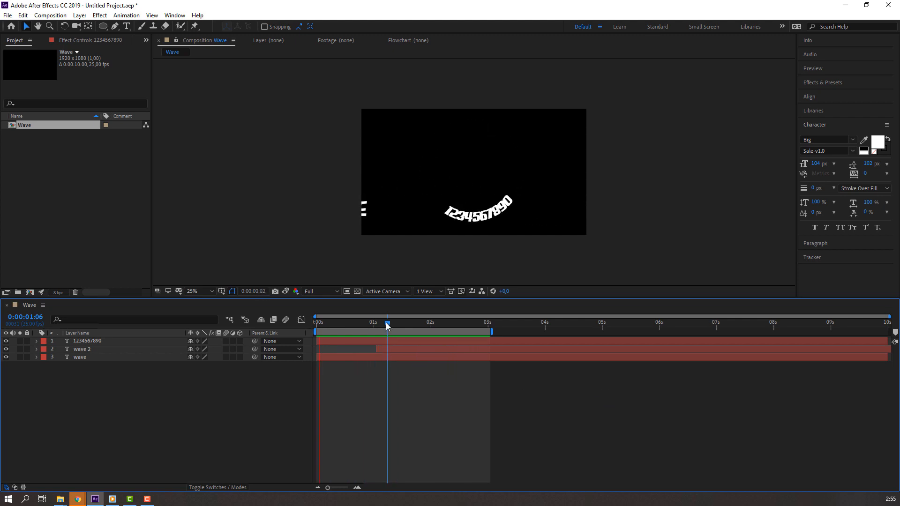
{"action": "left_click_drag", "start_coordinate": [387, 327], "coordinate": [420, 327]}
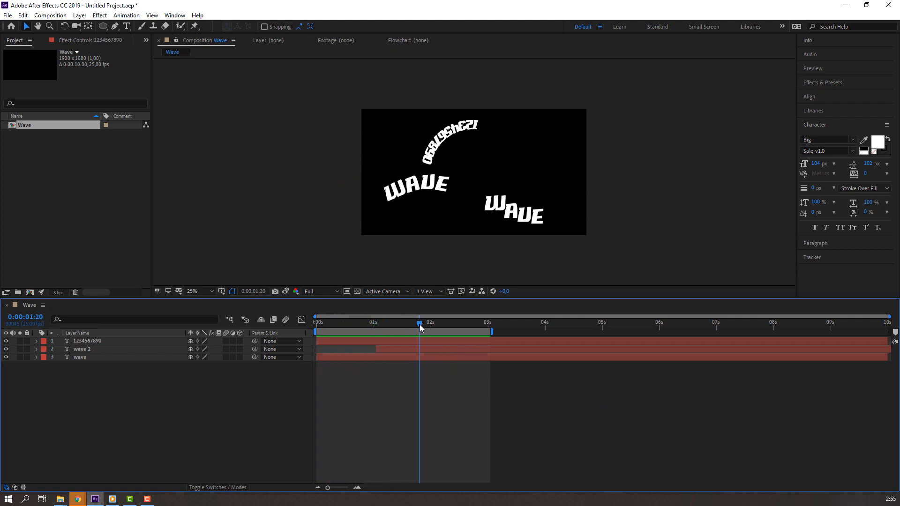
Step: Move the last First Margin keyframe to about 3.5 s, extend the work area to about 3.7 s, and preview
{"action": "left_click", "coordinate": [397, 339]}
{"action": "key", "text": "u"}
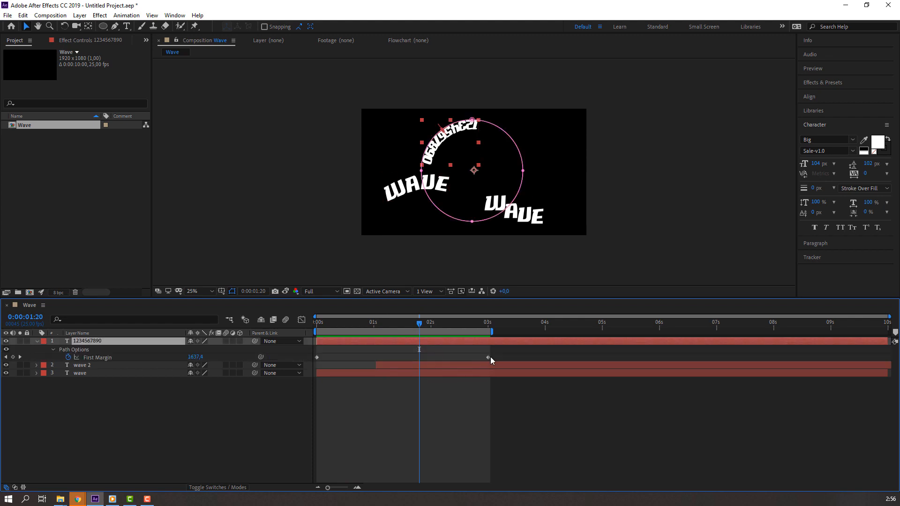
{"action": "left_click_drag", "start_coordinate": [489, 358], "coordinate": [511, 357]}
{"action": "left_click_drag", "start_coordinate": [421, 322], "coordinate": [440, 325]}
{"action": "left_click_drag", "start_coordinate": [513, 358], "coordinate": [520, 358]}
{"action": "left_click", "coordinate": [532, 361]}
{"action": "left_click_drag", "start_coordinate": [492, 331], "coordinate": [527, 332]}
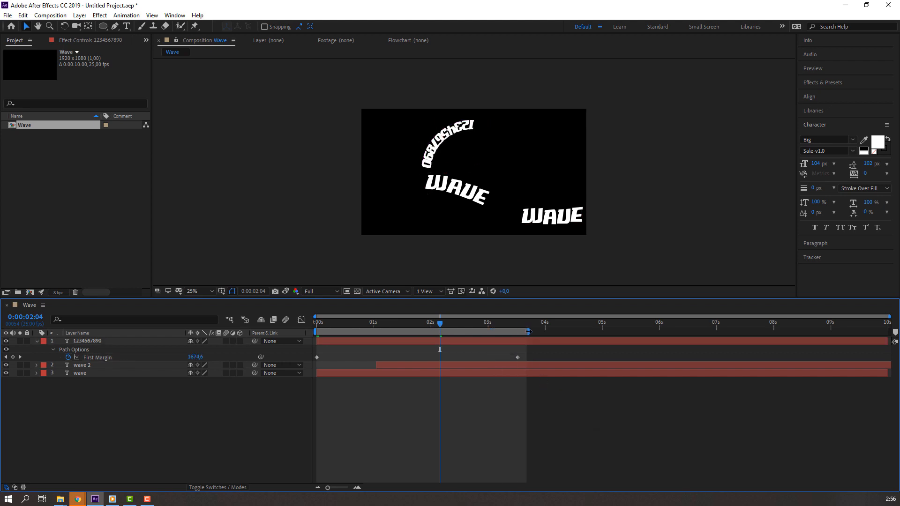
{"action": "key", "text": "space"}
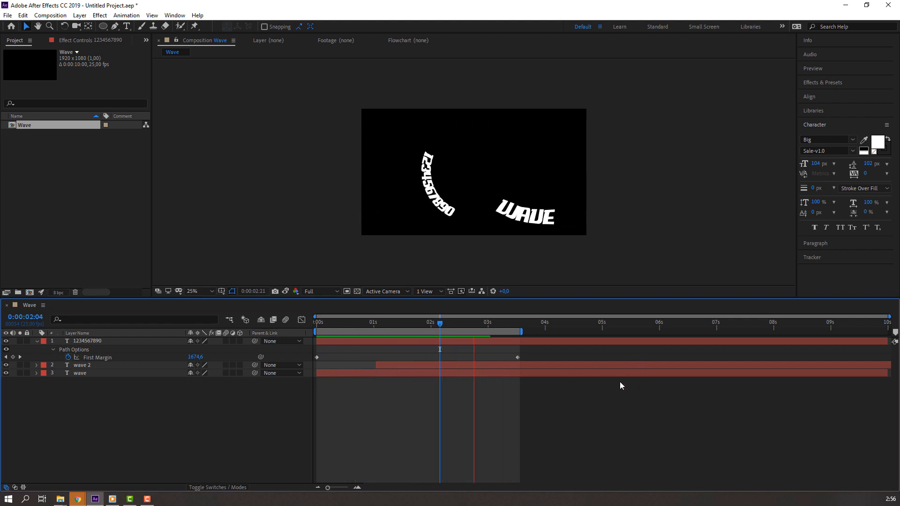
Step: Fit the composition in the viewer and return to the start of the timeline
{"action": "left_click", "coordinate": [205, 291]}
{"action": "left_click", "coordinate": [216, 314]}
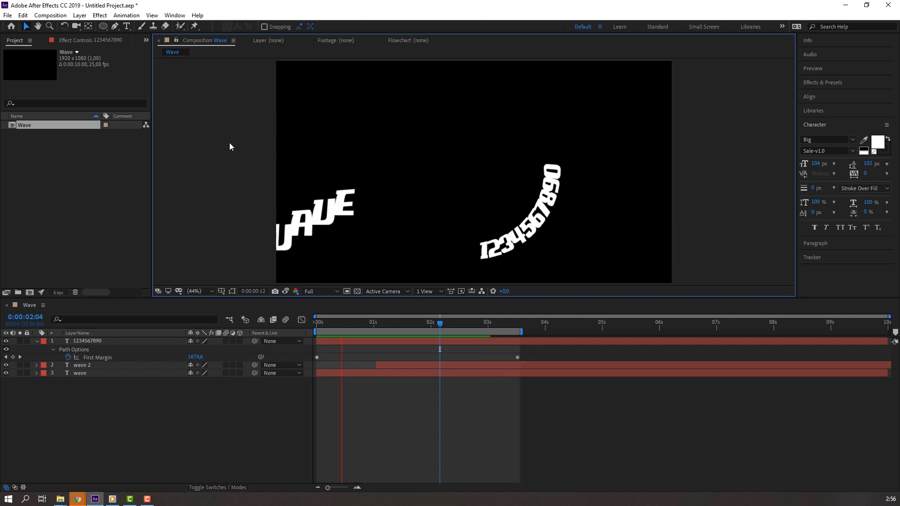
{"action": "left_click", "coordinate": [438, 321]}
{"action": "key", "text": "Home"}
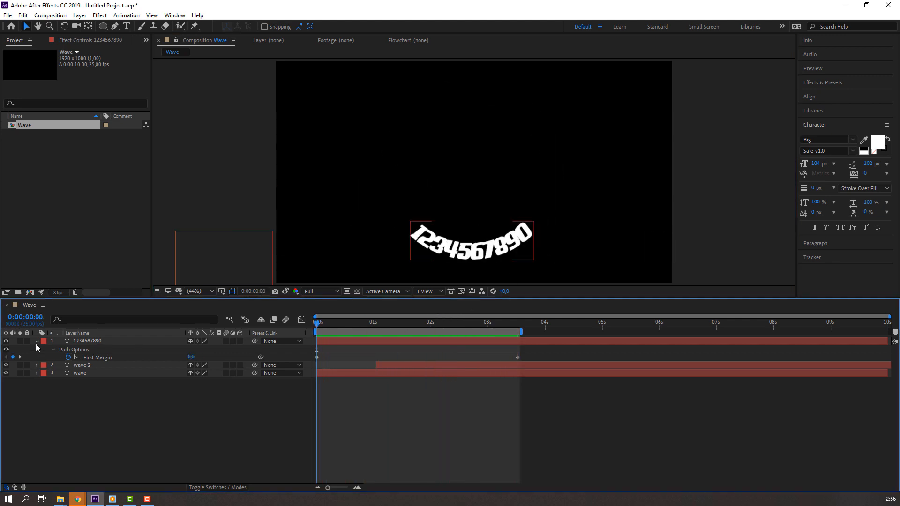
Step: Enable motion blur on the three text layers and the composition, then preview
{"action": "left_click", "coordinate": [37, 343]}
{"action": "left_click_drag", "start_coordinate": [342, 325], "coordinate": [413, 316]}
{"action": "left_click_drag", "start_coordinate": [227, 341], "coordinate": [227, 358]}
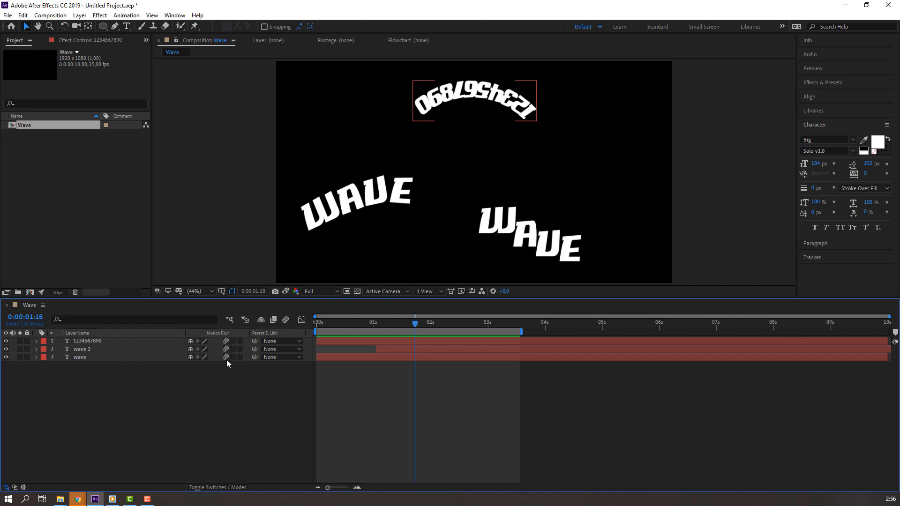
{"action": "left_click", "coordinate": [285, 320]}
{"action": "key", "text": "space"}
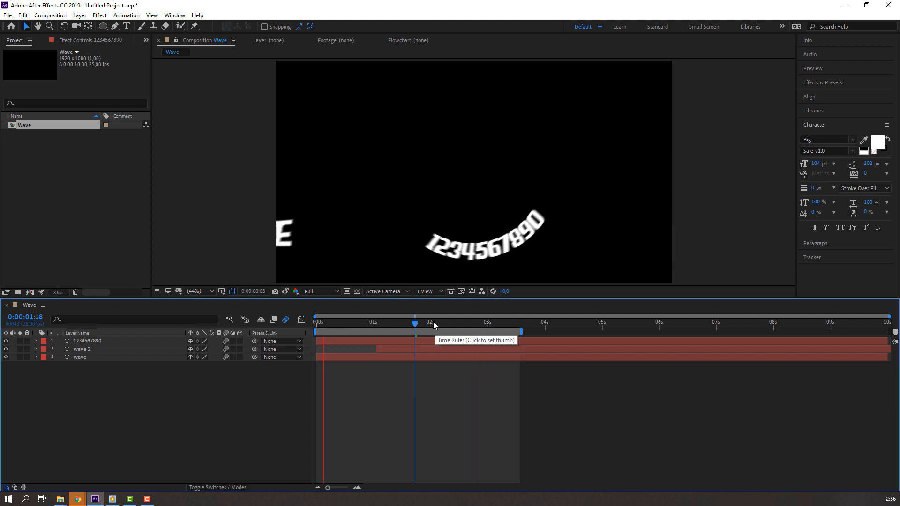
Step: Create a new solid layer named BG in the timeline
{"action": "right_click", "coordinate": [104, 401]}
{"action": "mouse_move", "coordinate": [140, 305]}
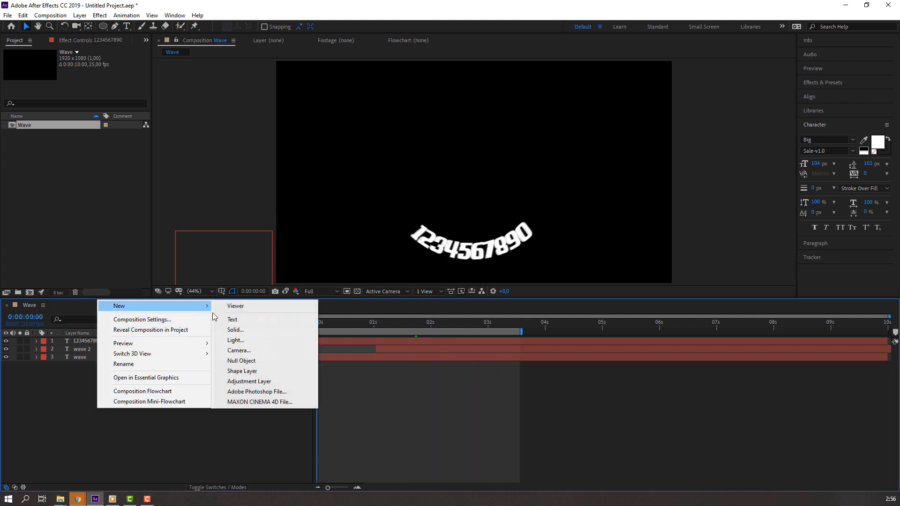
{"action": "left_click", "coordinate": [243, 330]}
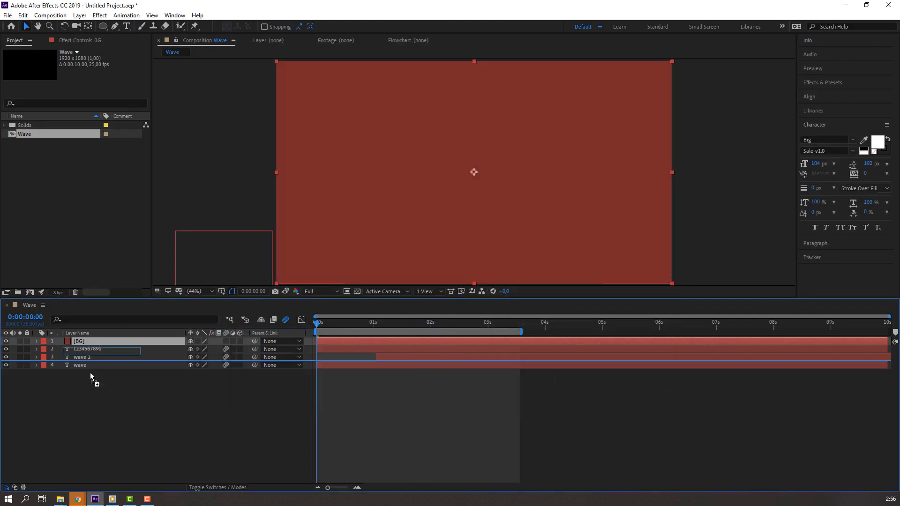
Step: Apply a Fill effect to the BG solid and colour it dark grey #303030
{"action": "left_click", "coordinate": [824, 84]}
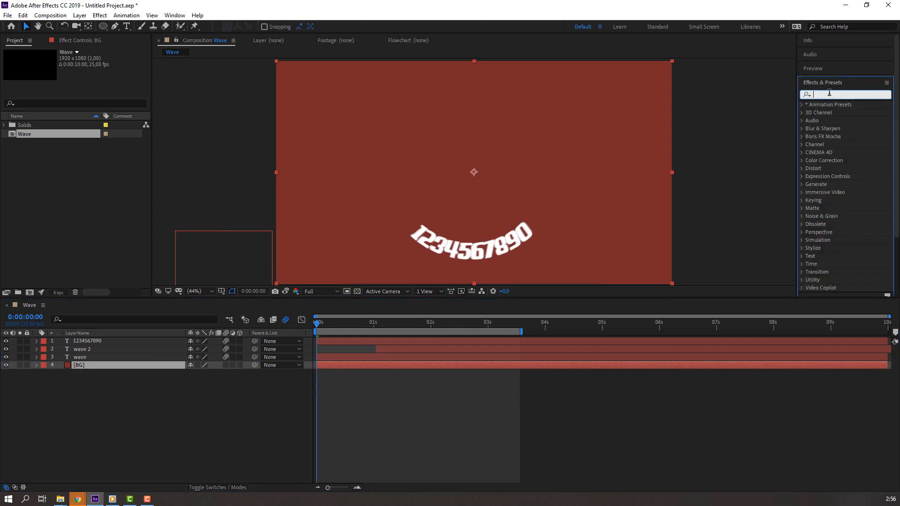
{"action": "type", "text": "fill"}
{"action": "left_click_drag", "start_coordinate": [829, 153], "coordinate": [96, 365]}
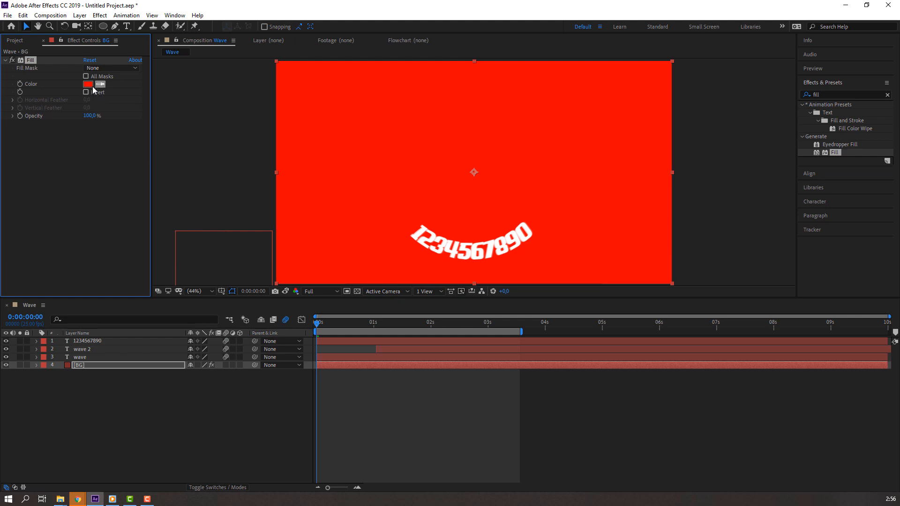
{"action": "left_click", "coordinate": [88, 84]}
{"action": "left_click_drag", "start_coordinate": [171, 394], "coordinate": [23, 453]}
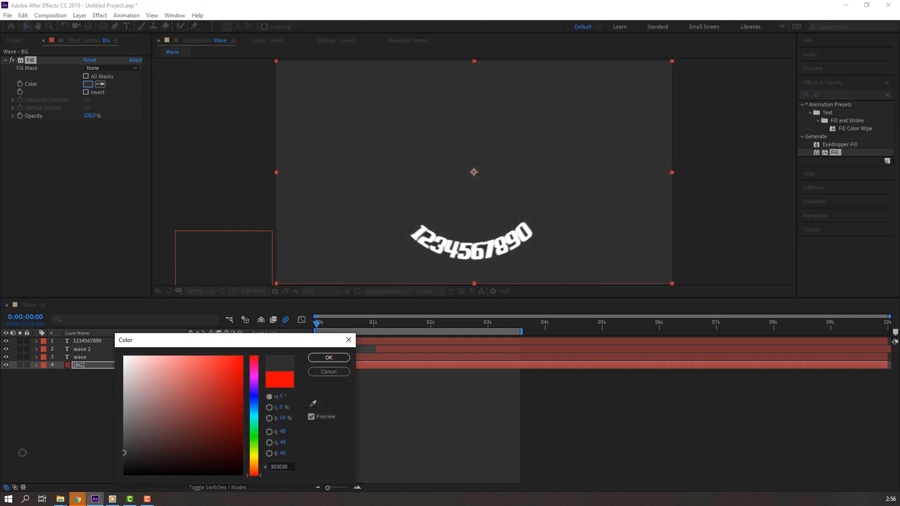
{"action": "left_click", "coordinate": [333, 360]}
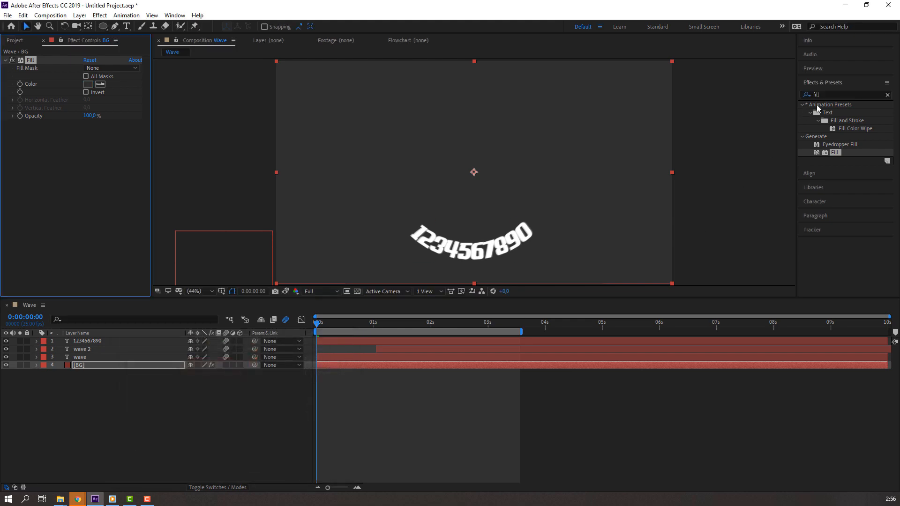
{"action": "left_click", "coordinate": [843, 93]}
Step: Undo a first Grid attempt and duplicate the BG layer to hold the grid
{"action": "type", "text": "grid"}
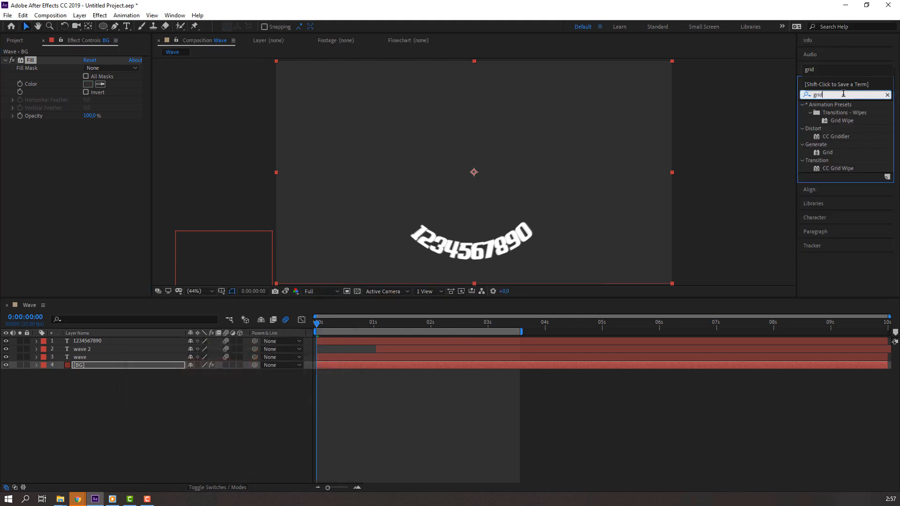
{"action": "left_click_drag", "start_coordinate": [826, 153], "coordinate": [131, 370]}
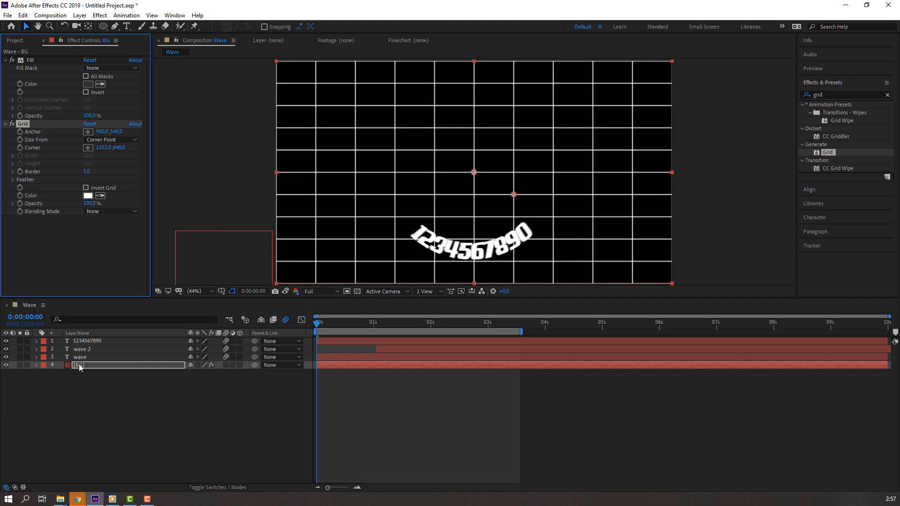
{"action": "key", "text": "ctrl+z"}
{"action": "left_click", "coordinate": [102, 401]}
{"action": "left_click", "coordinate": [86, 367]}
{"action": "key", "text": "ctrl+d"}
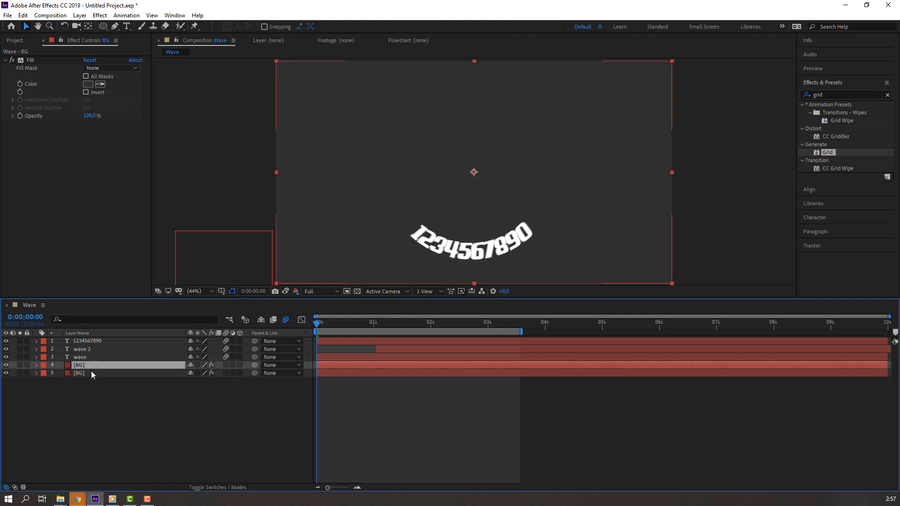
Step: Apply Grid to the top BG, sized by Width Slider at 31.6, 6% opacity, then preview
{"action": "left_click_drag", "start_coordinate": [753, 192], "coordinate": [88, 367]}
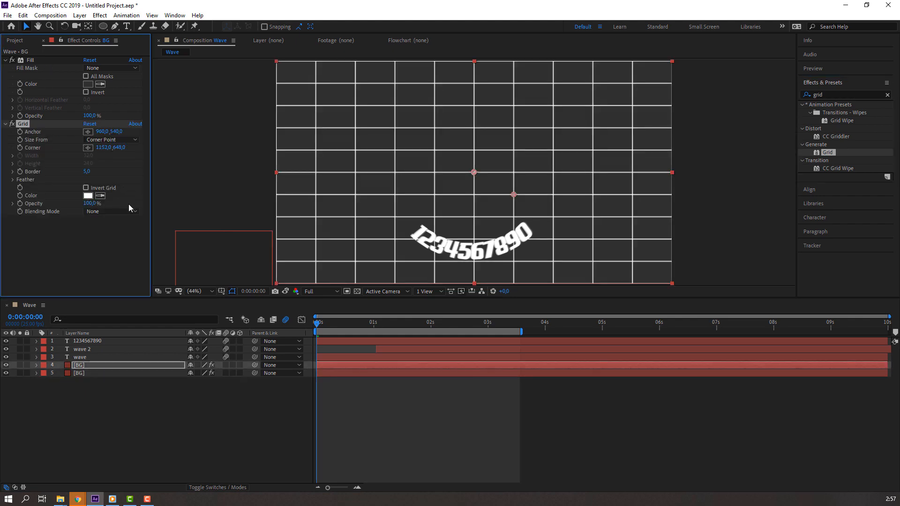
{"action": "left_click_drag", "start_coordinate": [75, 206], "coordinate": [52, 206]}
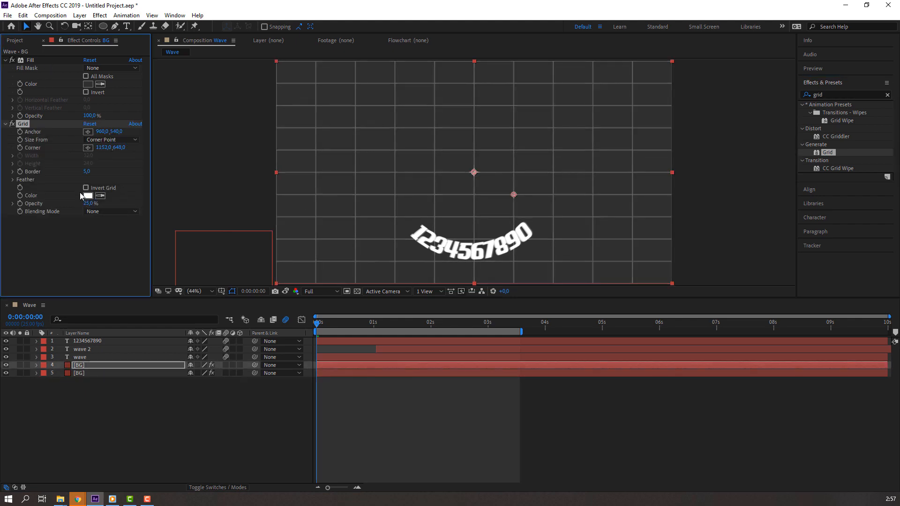
{"action": "left_click", "coordinate": [100, 139]}
{"action": "left_click", "coordinate": [100, 164]}
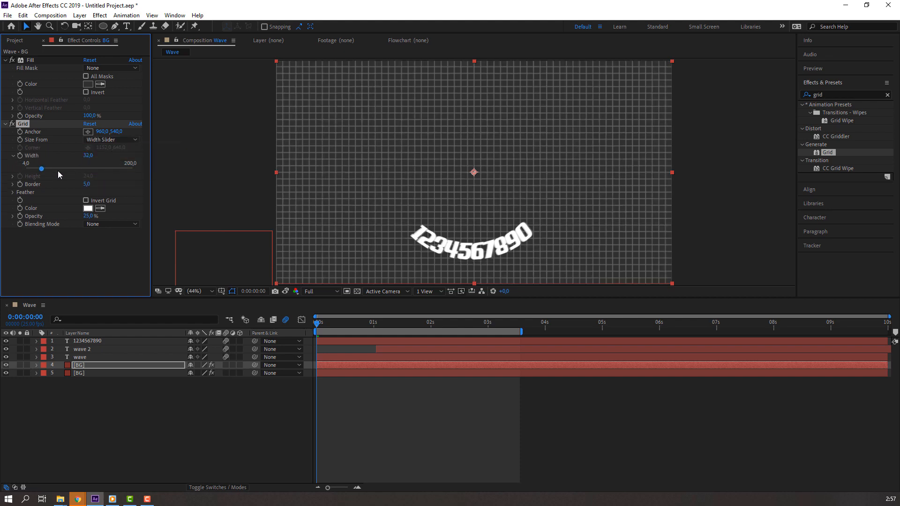
{"action": "left_click_drag", "start_coordinate": [42, 171], "coordinate": [42, 170]}
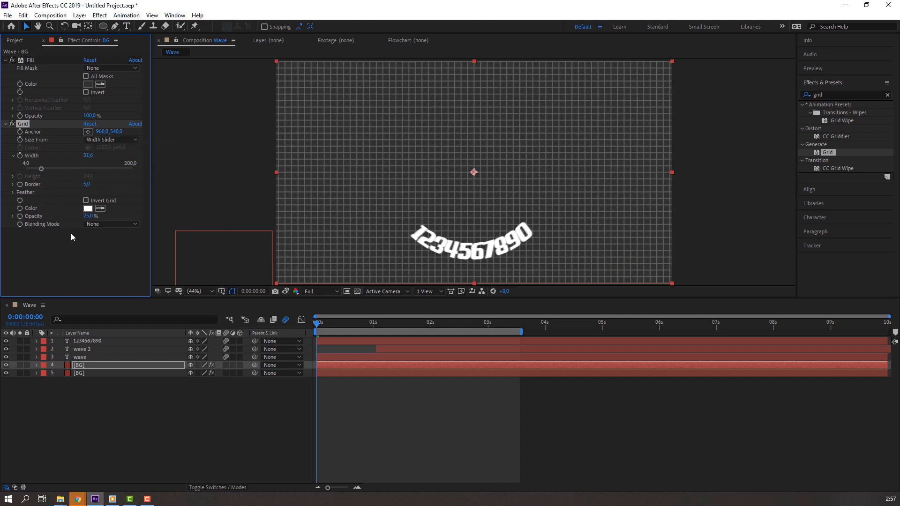
{"action": "left_click_drag", "start_coordinate": [87, 216], "coordinate": [77, 216]}
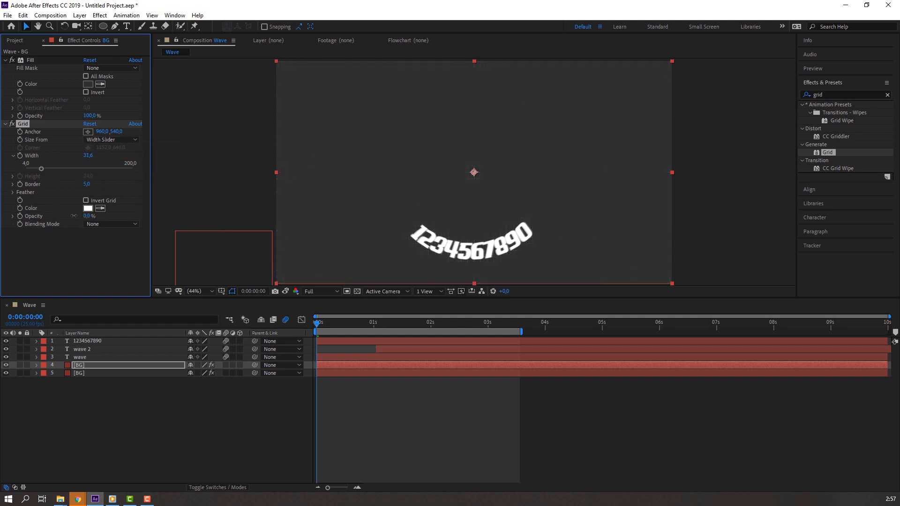
{"action": "left_click", "coordinate": [183, 409]}
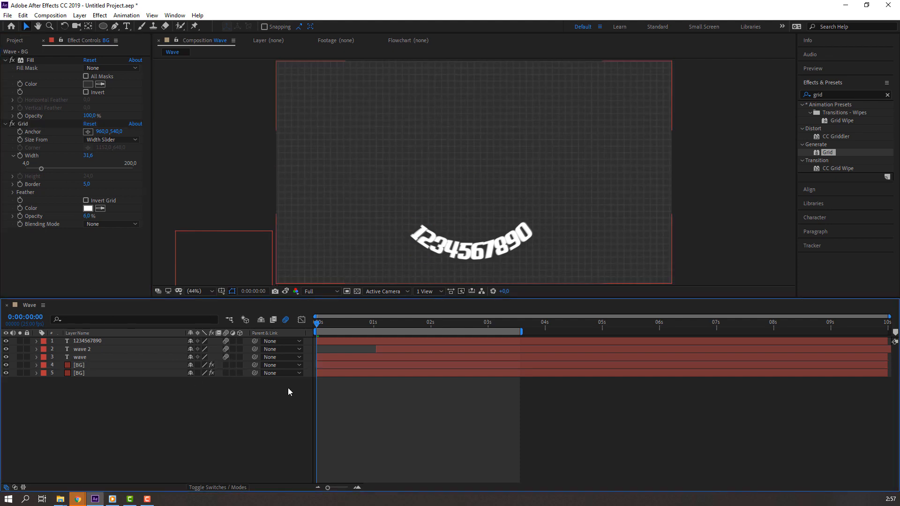
{"action": "key", "text": "space"}
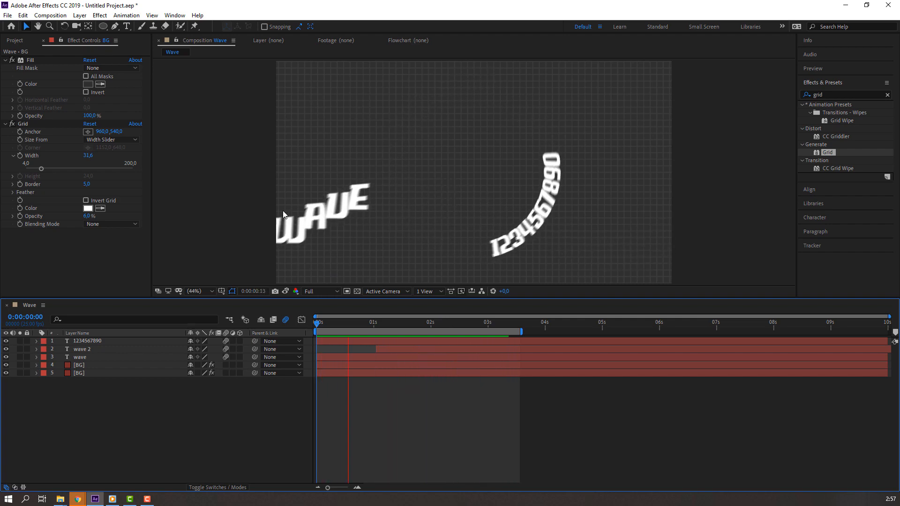
Step: Precompose all five layers into a SCENE precomp and make it a 3D layer
{"action": "left_click", "coordinate": [412, 324]}
{"action": "left_click_drag", "start_coordinate": [437, 323], "coordinate": [299, 327]}
{"action": "left_click_drag", "start_coordinate": [52, 430], "coordinate": [83, 353]}
{"action": "right_click", "coordinate": [83, 352]}
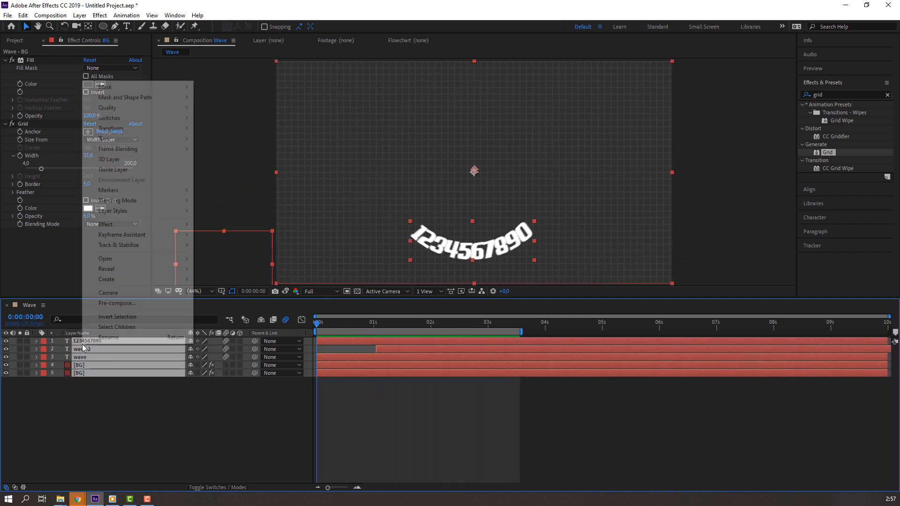
{"action": "left_click", "coordinate": [108, 302]}
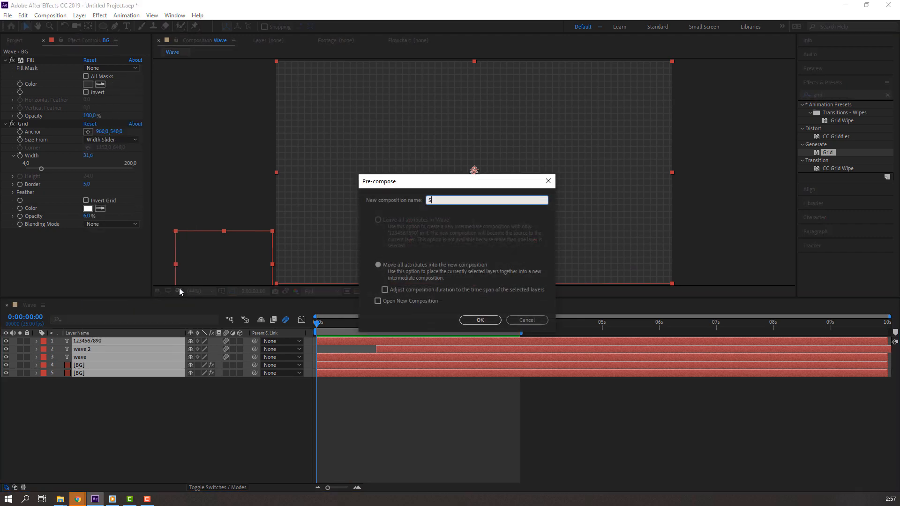
{"action": "key", "text": "Return"}
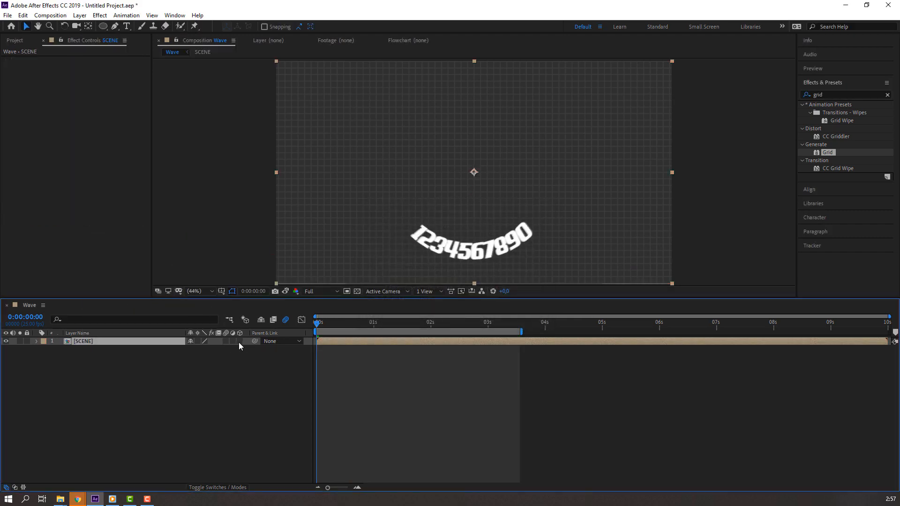
{"action": "left_click", "coordinate": [238, 341]}
Step: Add a two-node camera named Camera 1 with default settings
{"action": "right_click", "coordinate": [242, 384]}
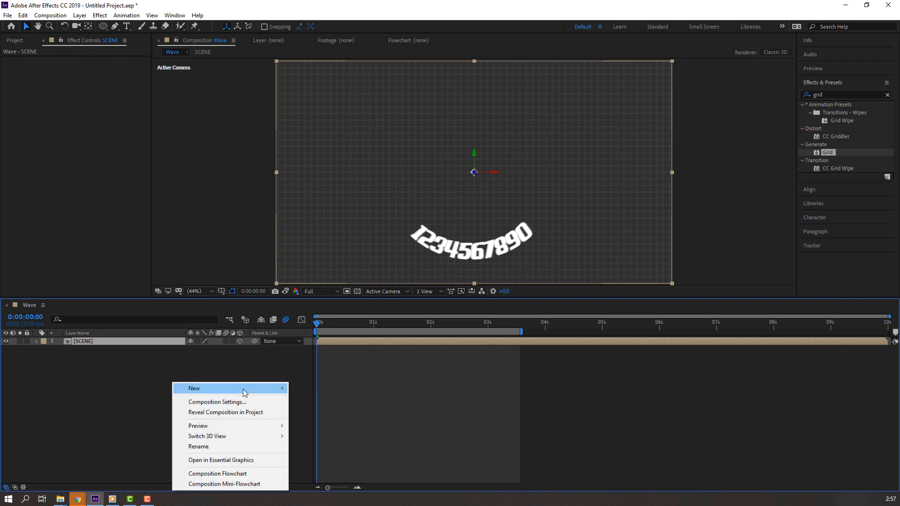
{"action": "mouse_move", "coordinate": [244, 392]}
{"action": "left_click", "coordinate": [313, 435]}
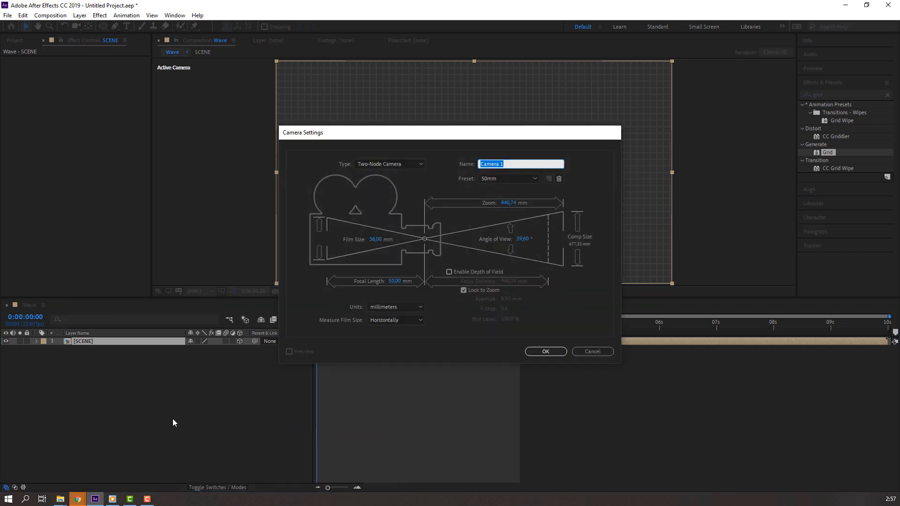
{"action": "key", "text": "Return"}
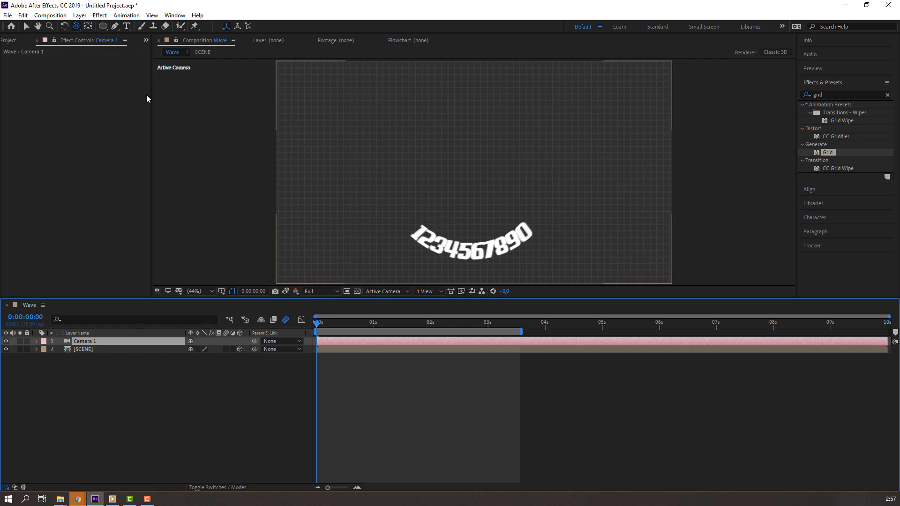
Step: Dolly Camera 1 toward the grid, tilt it, and pan the scene down-left
{"action": "left_click", "coordinate": [78, 26]}
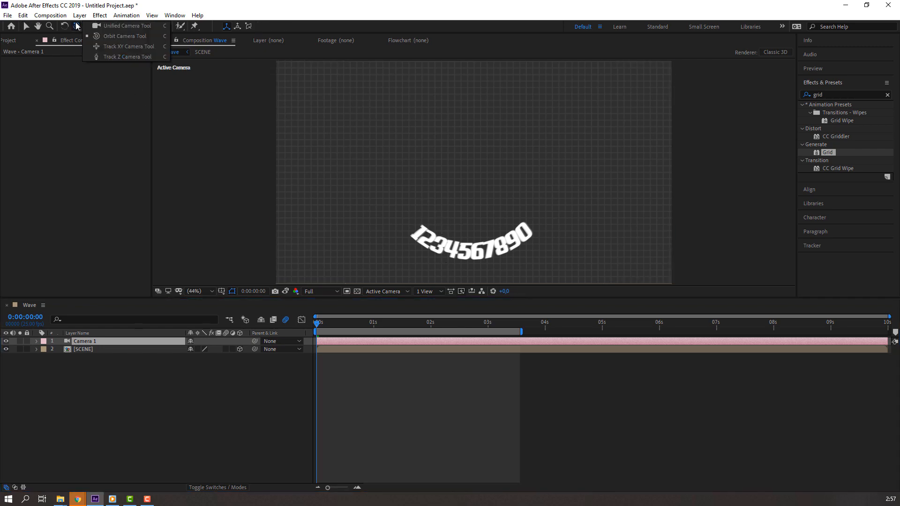
{"action": "left_click", "coordinate": [105, 56]}
{"action": "left_click_drag", "start_coordinate": [468, 141], "coordinate": [468, 189]}
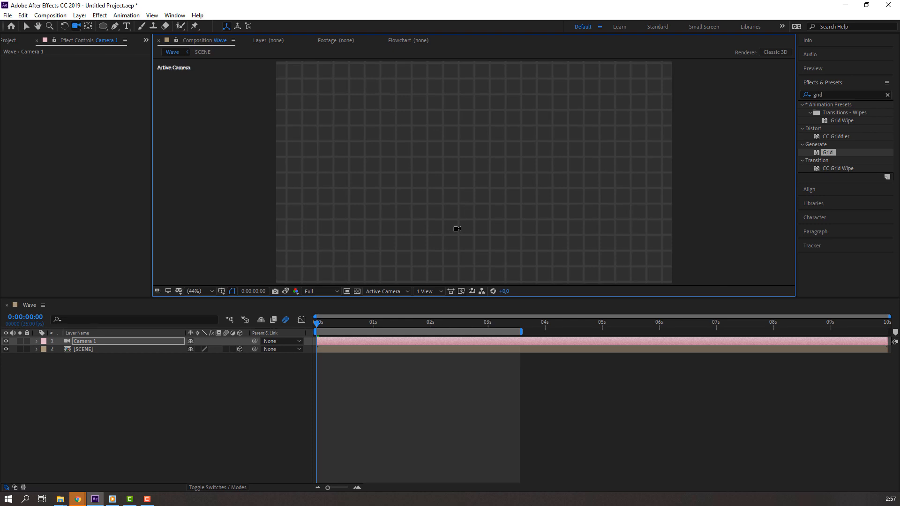
{"action": "left_click_drag", "start_coordinate": [457, 229], "coordinate": [407, 208]}
{"action": "key", "text": "c"}
{"action": "key", "text": "c"}
{"action": "key", "text": "c"}
{"action": "left_click_drag", "start_coordinate": [449, 172], "coordinate": [444, 201]}
{"action": "left_click_drag", "start_coordinate": [326, 323], "coordinate": [452, 321]}
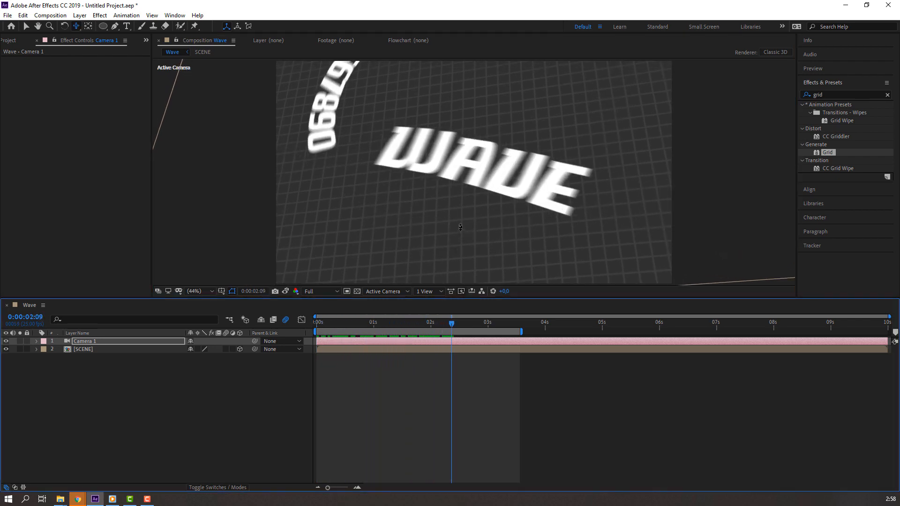
Step: Orbit the camera around the WAVE text and scrub back to 0:00:02:02
{"action": "key", "text": "c"}
{"action": "key", "text": "c"}
{"action": "mouse_move", "coordinate": [460, 226]}
{"action": "left_mouse_down"}
{"action": "mouse_move", "coordinate": [449, 223]}
{"action": "mouse_move", "coordinate": [450, 230]}
{"action": "left_mouse_up"}
{"action": "key", "text": "v"}
{"action": "left_click_drag", "start_coordinate": [453, 328], "coordinate": [436, 312]}
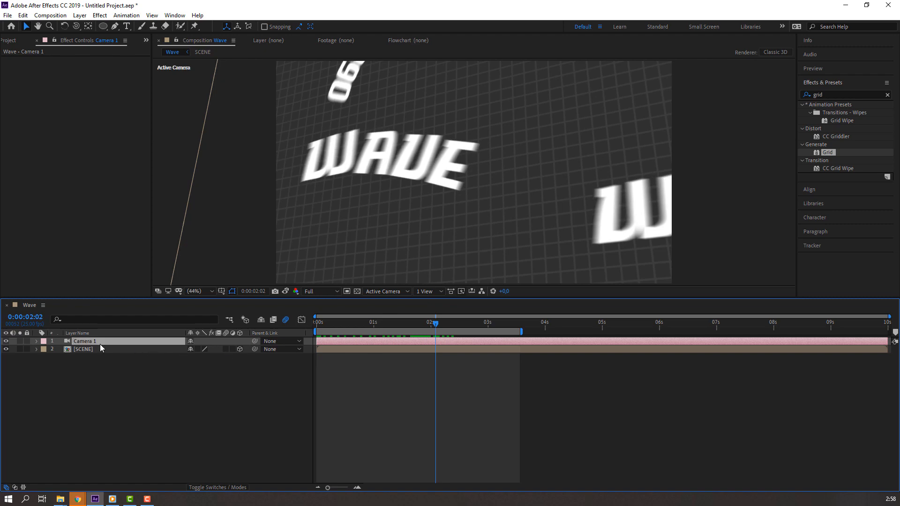
Step: Turn on depth of field for Camera 1 with an Aperture of 300
{"action": "left_click", "coordinate": [34, 341]}
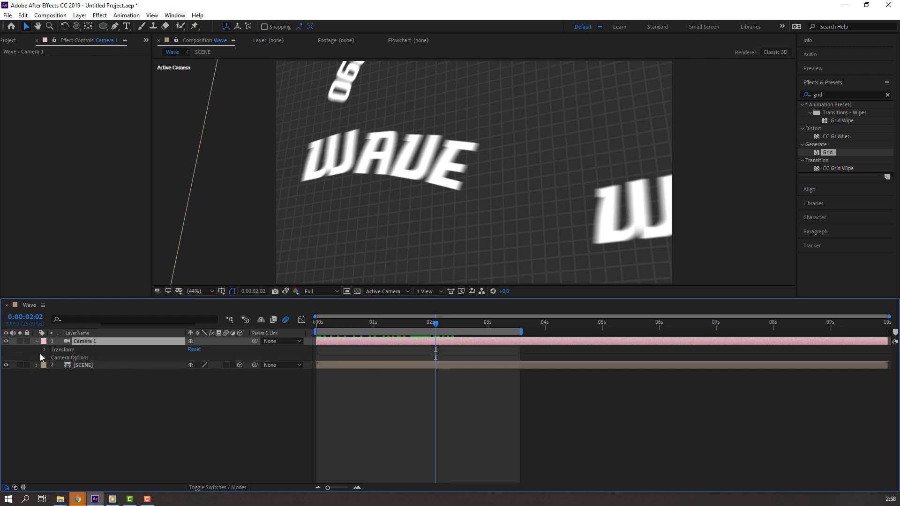
{"action": "left_click", "coordinate": [44, 358]}
{"action": "left_click", "coordinate": [192, 373]}
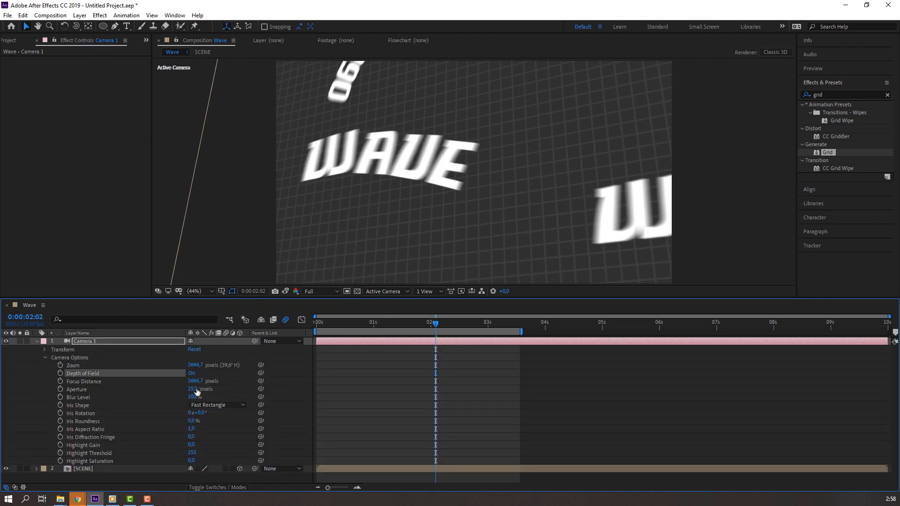
{"action": "left_click", "coordinate": [202, 389]}
{"action": "type", "text": "150"}
{"action": "key", "text": "Return"}
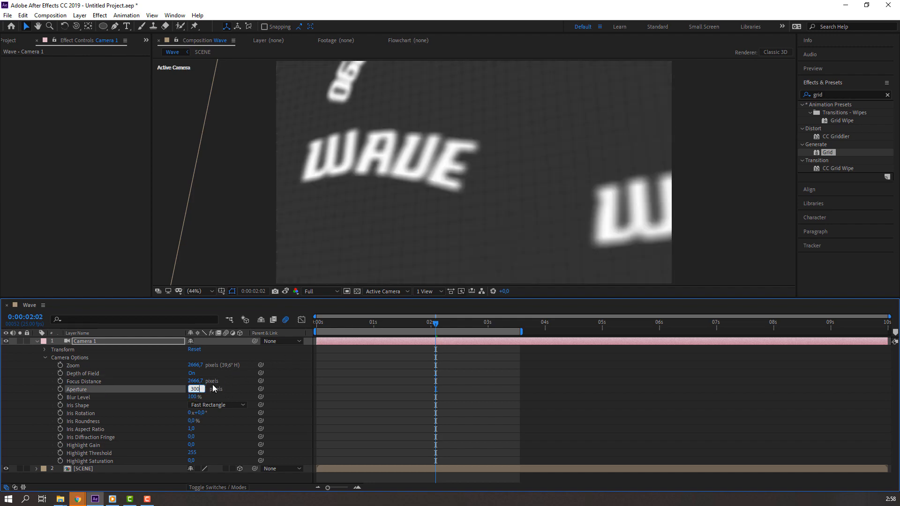
{"action": "key", "text": "Return"}
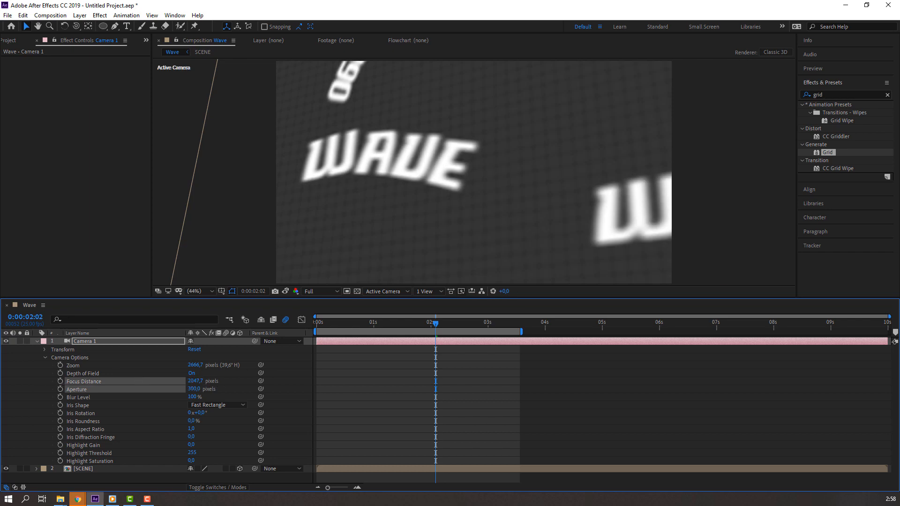
Step: Set the camera Focus Distance to 1630 and preview the blurred animation
{"action": "left_click_drag", "start_coordinate": [195, 381], "coordinate": [140, 381]}
{"action": "left_click_drag", "start_coordinate": [195, 381], "coordinate": [221, 381]}
{"action": "key", "text": "space"}
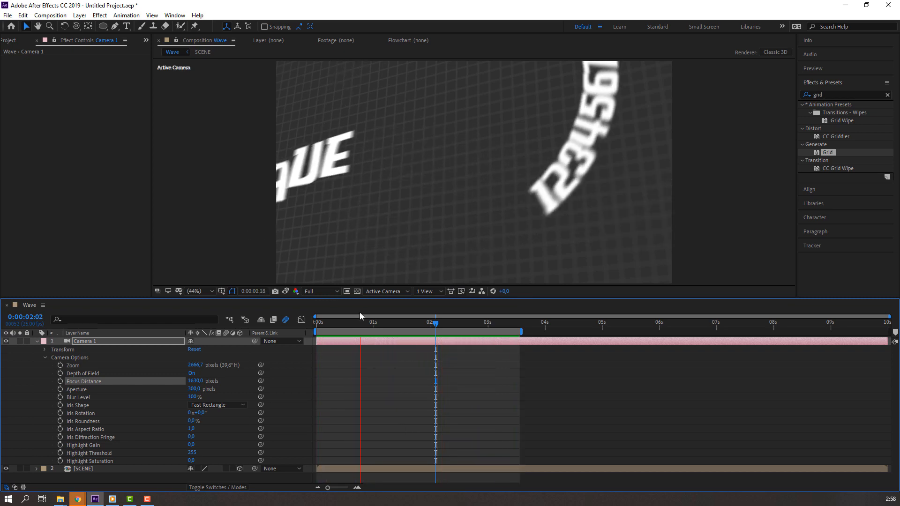
{"action": "left_click_drag", "start_coordinate": [396, 318], "coordinate": [417, 316]}
Step: Add a Drop Shadow to SCENE with distance 90 and 100% opacity, then open the precomp
{"action": "left_click", "coordinate": [839, 93]}
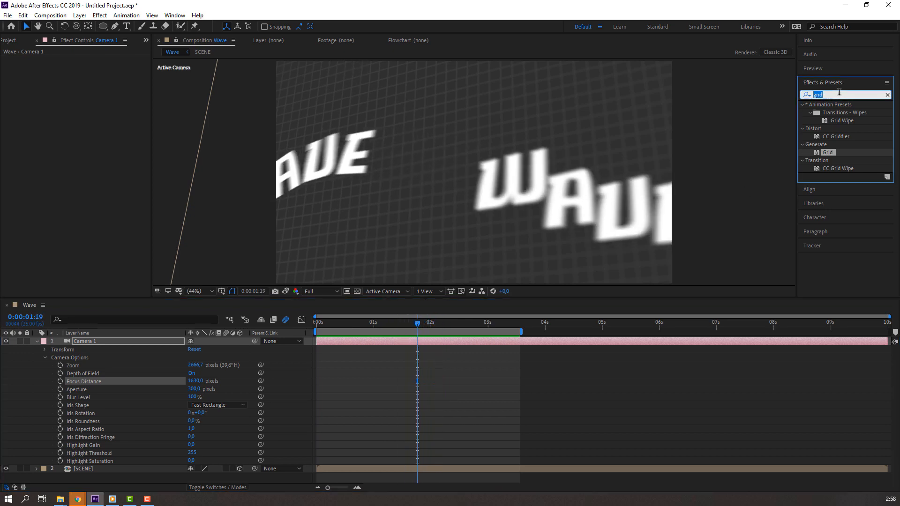
{"action": "type", "text": "drop s"}
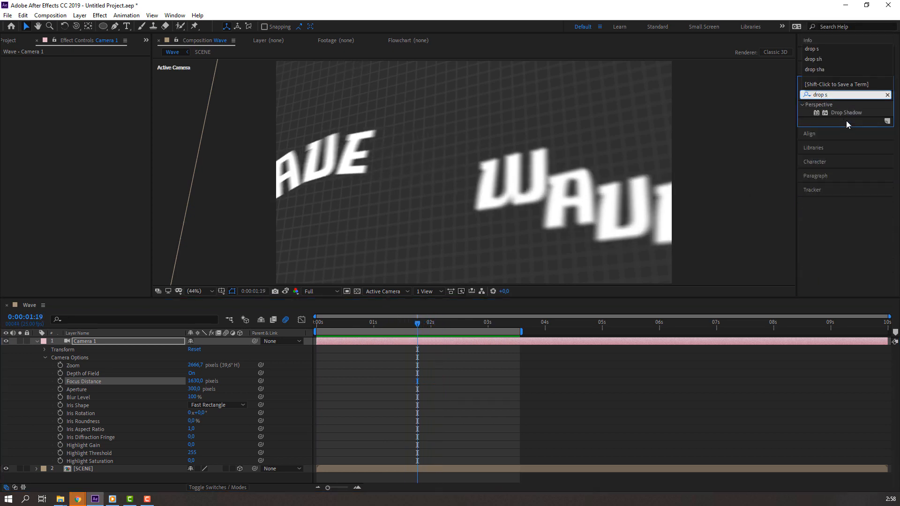
{"action": "left_click", "coordinate": [36, 340]}
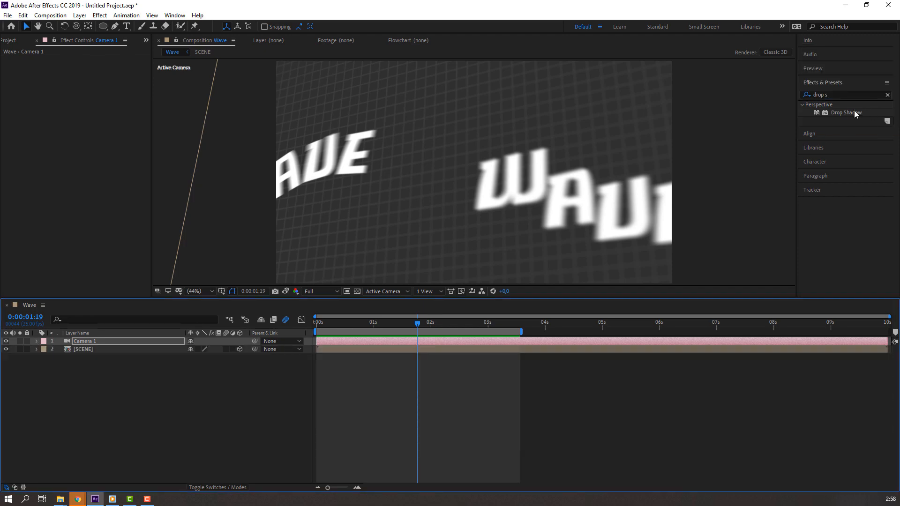
{"action": "left_click_drag", "start_coordinate": [842, 113], "coordinate": [145, 349]}
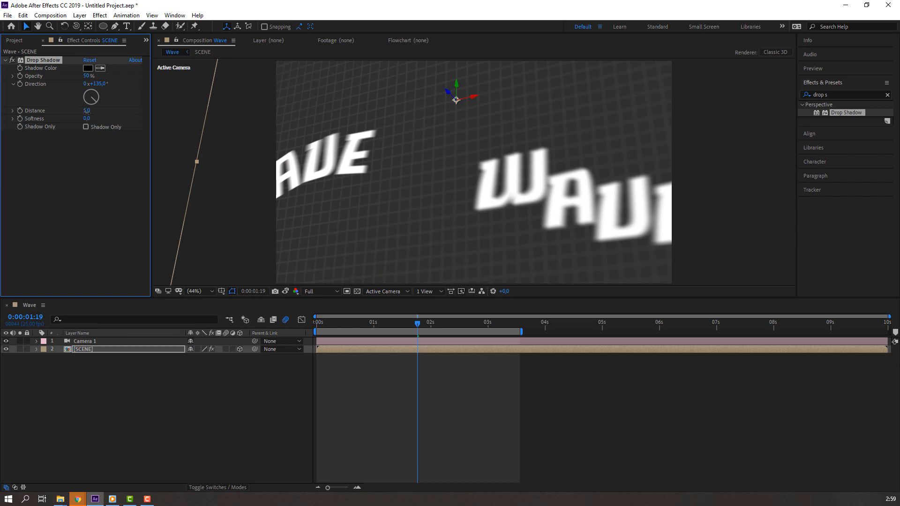
{"action": "left_click_drag", "start_coordinate": [87, 112], "coordinate": [126, 111]}
{"action": "left_click_drag", "start_coordinate": [88, 76], "coordinate": [124, 76]}
{"action": "left_click", "coordinate": [19, 349]}
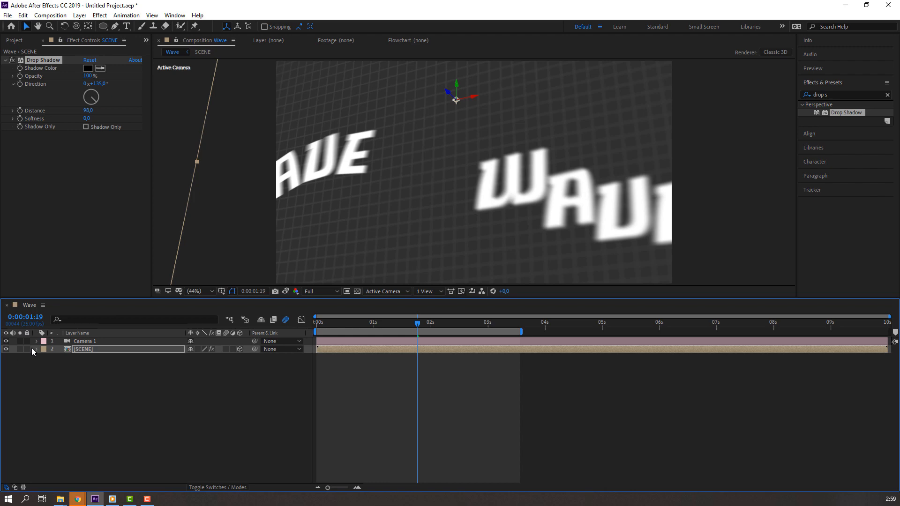
{"action": "double_click", "coordinate": [82, 349]}
Step: Give the wave 2 text layer a Drop Shadow with Distance 62
{"action": "left_click", "coordinate": [365, 204]}
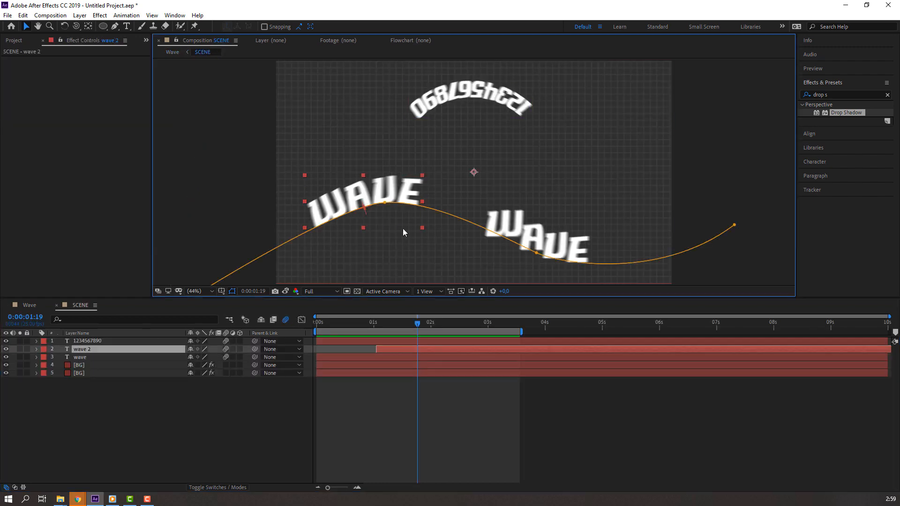
{"action": "double_click", "coordinate": [843, 113]}
{"action": "key", "text": "period"}
{"action": "key", "text": "period"}
{"action": "key", "text": "period"}
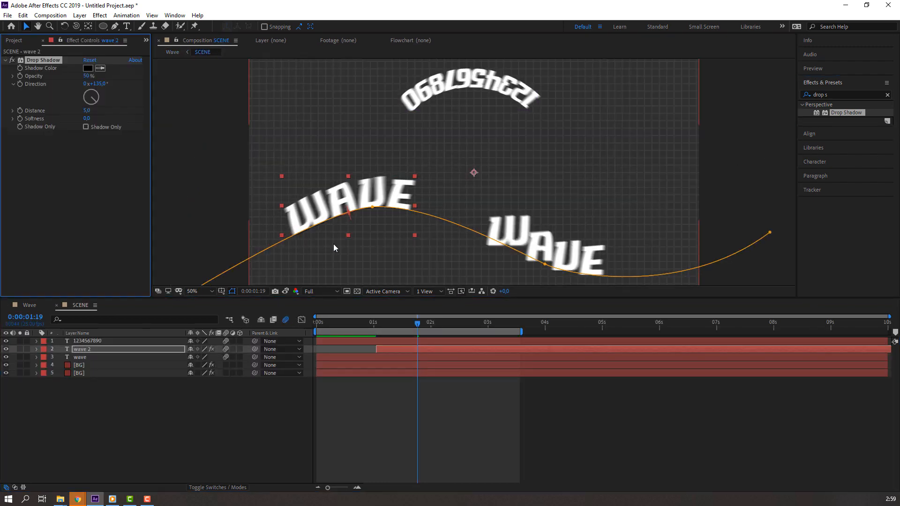
{"action": "left_click", "coordinate": [85, 111]}
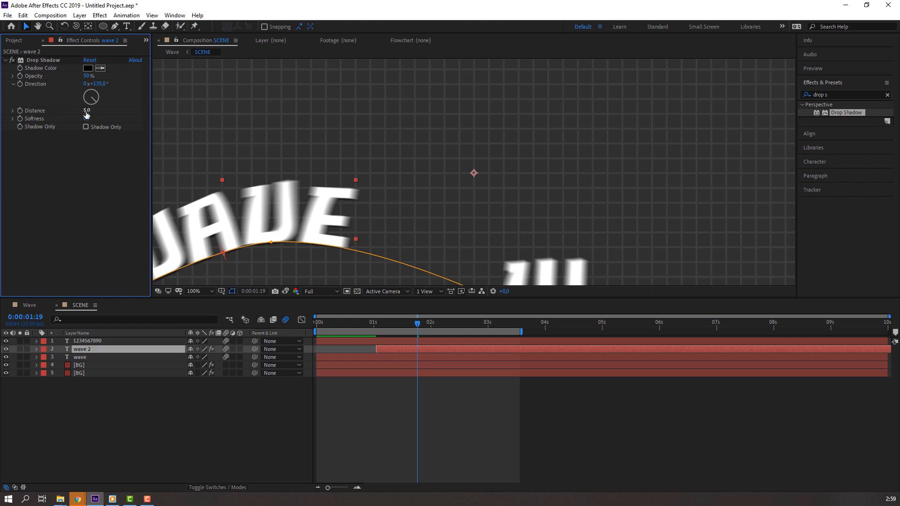
{"action": "type", "text": "62"}
{"action": "key", "text": "Return"}
{"action": "key", "text": "comma"}
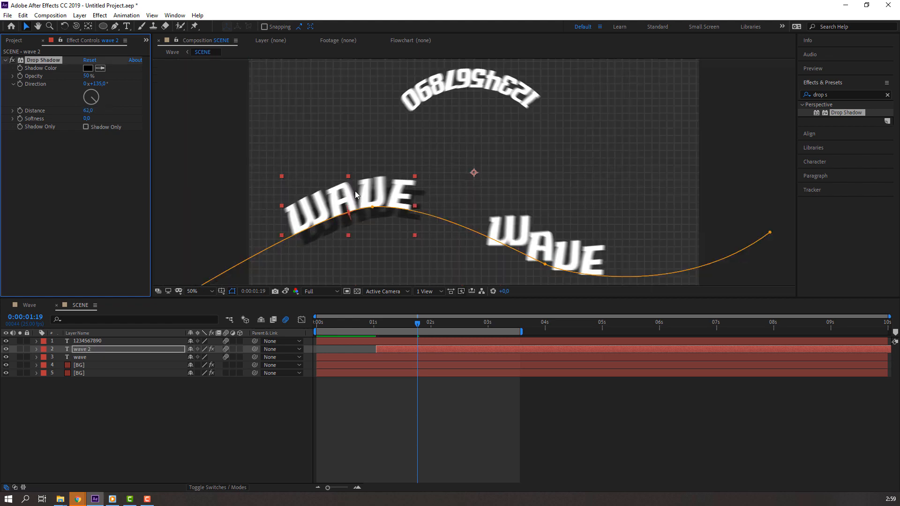
{"action": "left_click", "coordinate": [33, 306]}
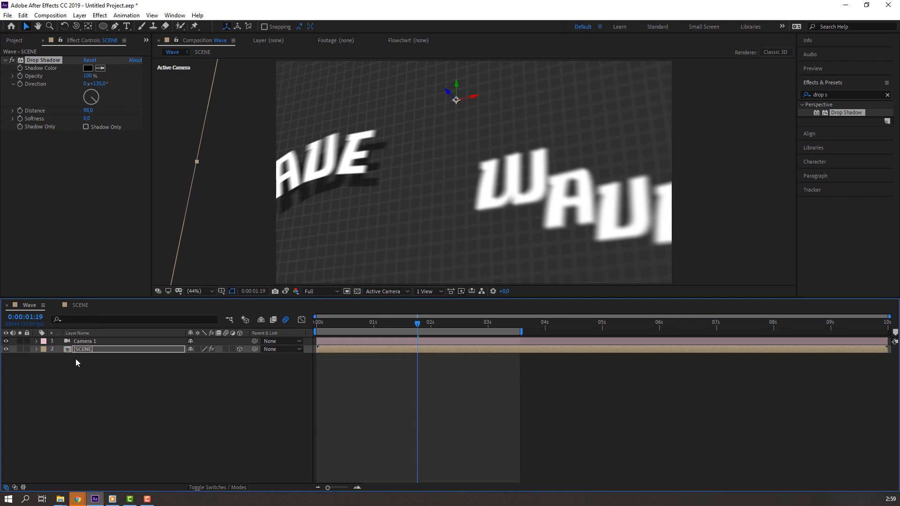
{"action": "key", "text": "Delete"}
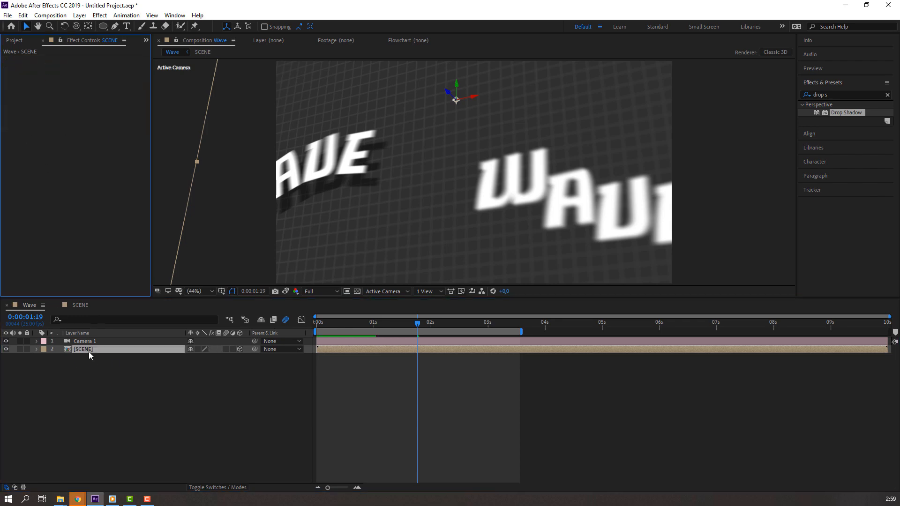
{"action": "double_click", "coordinate": [89, 352]}
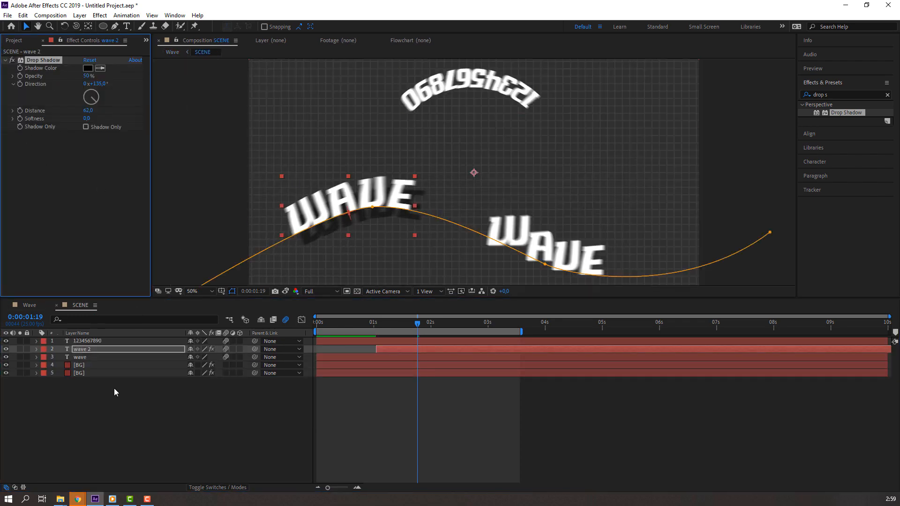
{"action": "left_click", "coordinate": [88, 356]}
{"action": "key", "text": "ctrl+v"}
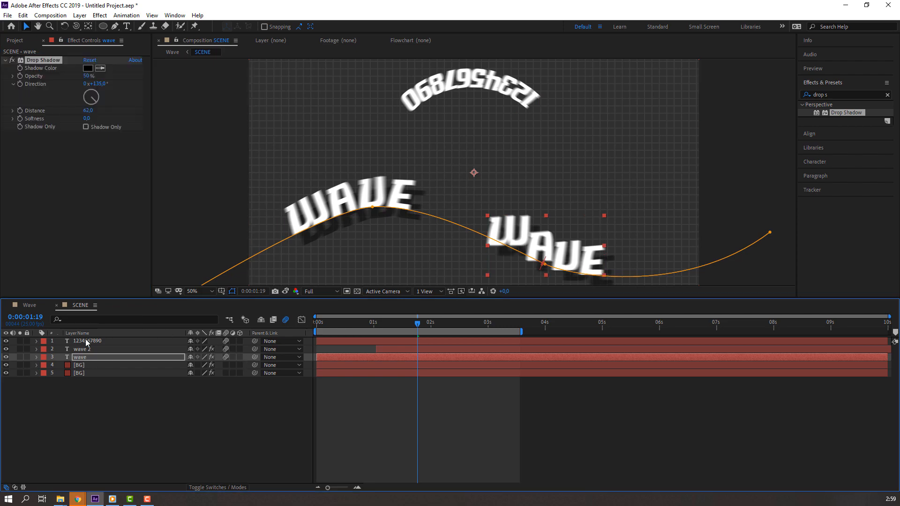
{"action": "left_click", "coordinate": [89, 341]}
{"action": "key", "text": "ctrl+v"}
{"action": "left_click", "coordinate": [181, 382]}
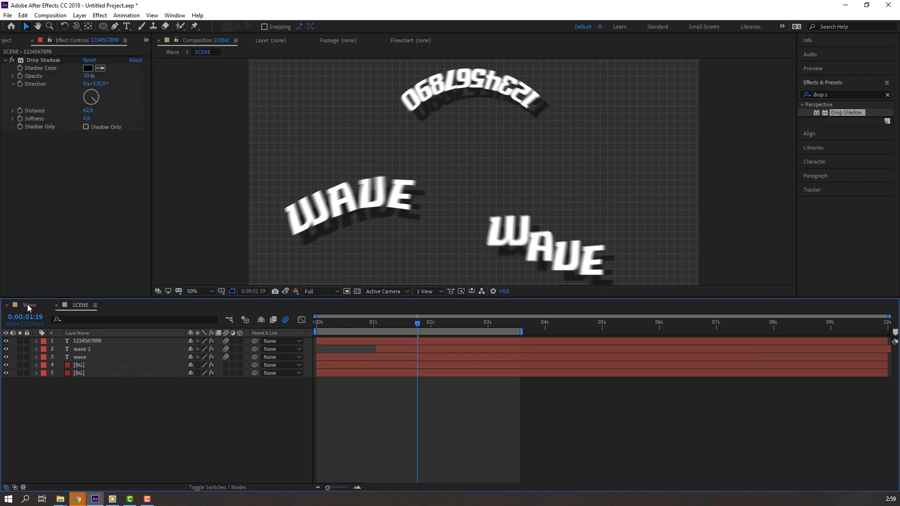
Step: Set shadow Softness to about 20 on the numbers, wave 2 and wave layers
{"action": "left_click_drag", "start_coordinate": [88, 119], "coordinate": [97, 118]}
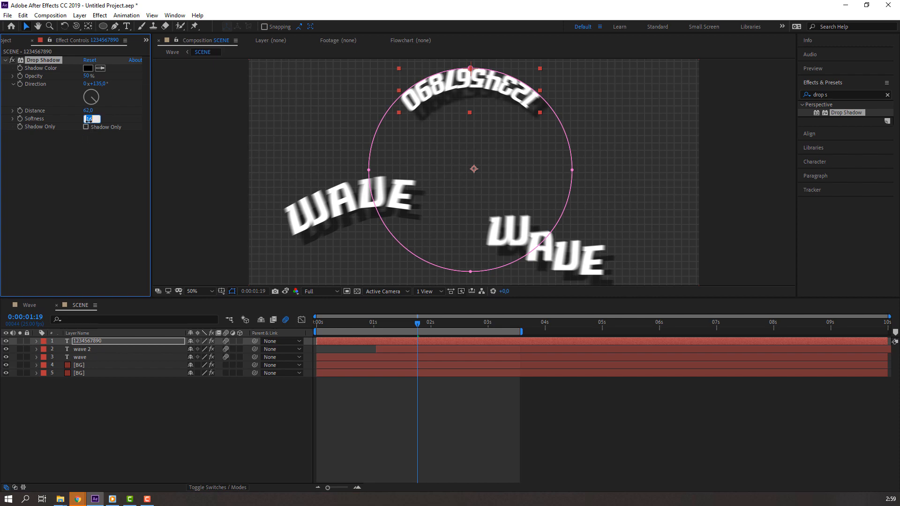
{"action": "left_click", "coordinate": [89, 351]}
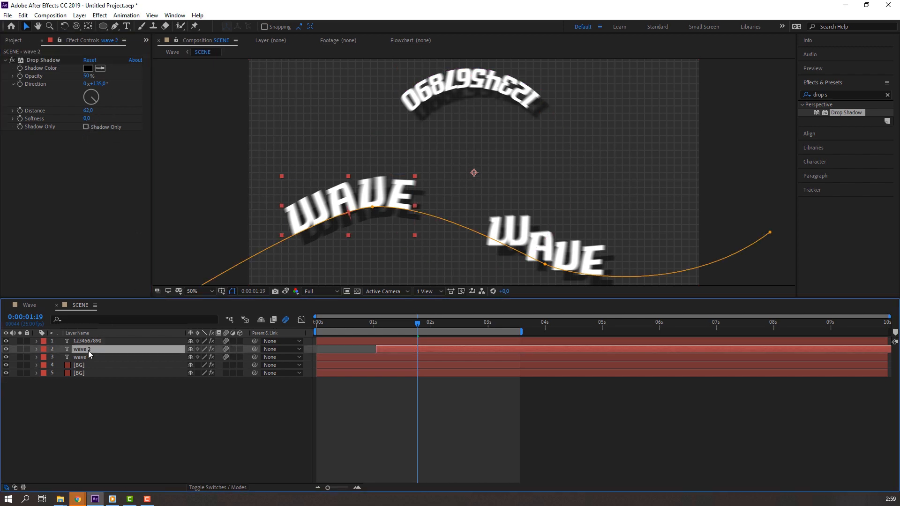
{"action": "left_click", "coordinate": [88, 118]}
{"action": "type", "text": "20"}
{"action": "key", "text": "Return"}
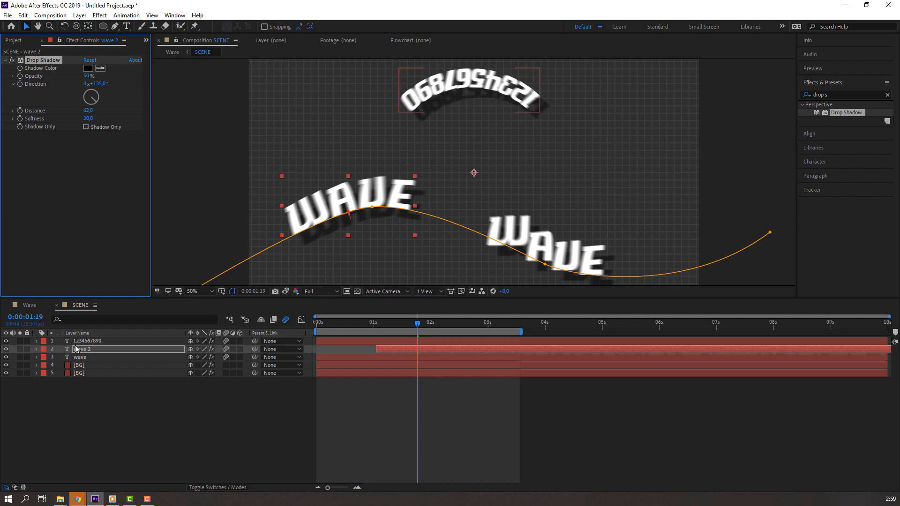
{"action": "left_click", "coordinate": [78, 358]}
{"action": "left_click", "coordinate": [87, 119]}
{"action": "type", "text": "20"}
{"action": "key", "text": "Return"}
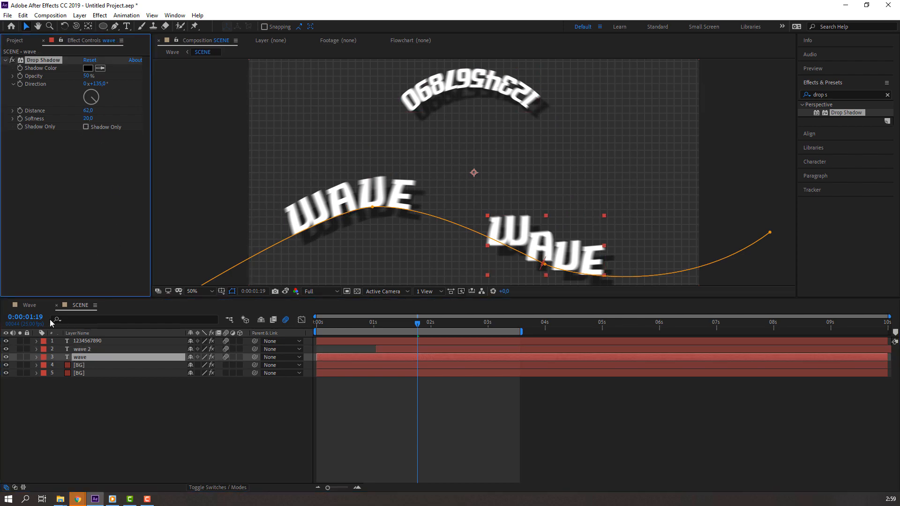
Step: Return to the Wave composition and preview the final camera animation
{"action": "left_click", "coordinate": [30, 305]}
{"action": "left_click", "coordinate": [558, 404]}
{"action": "key", "text": "space"}
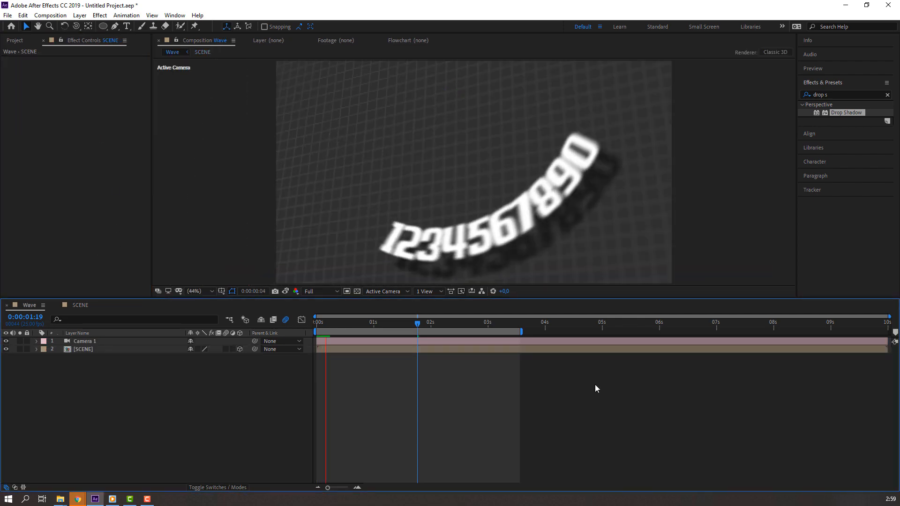